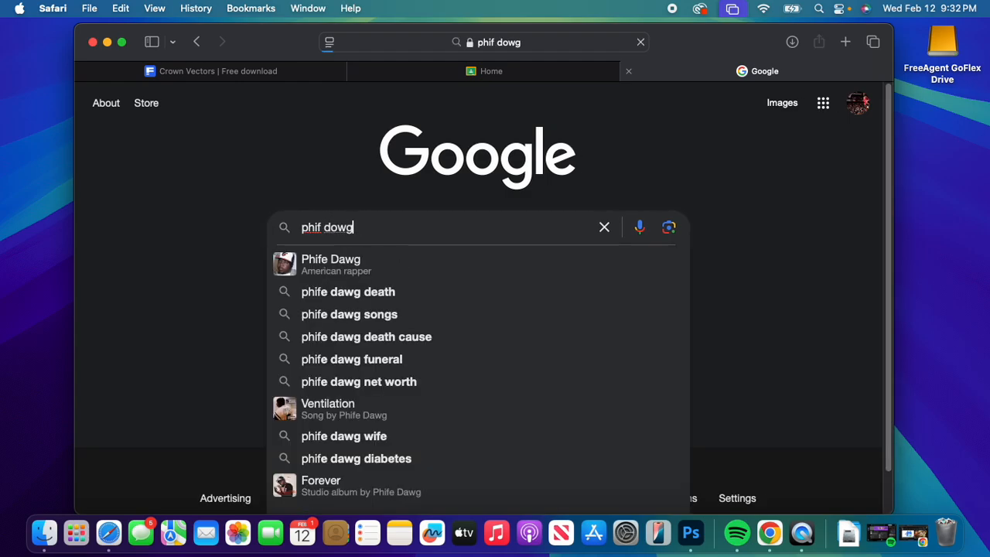
Search Google Images for "phife dawg" and filter the results to Large size
key(Return)
click(152, 165)
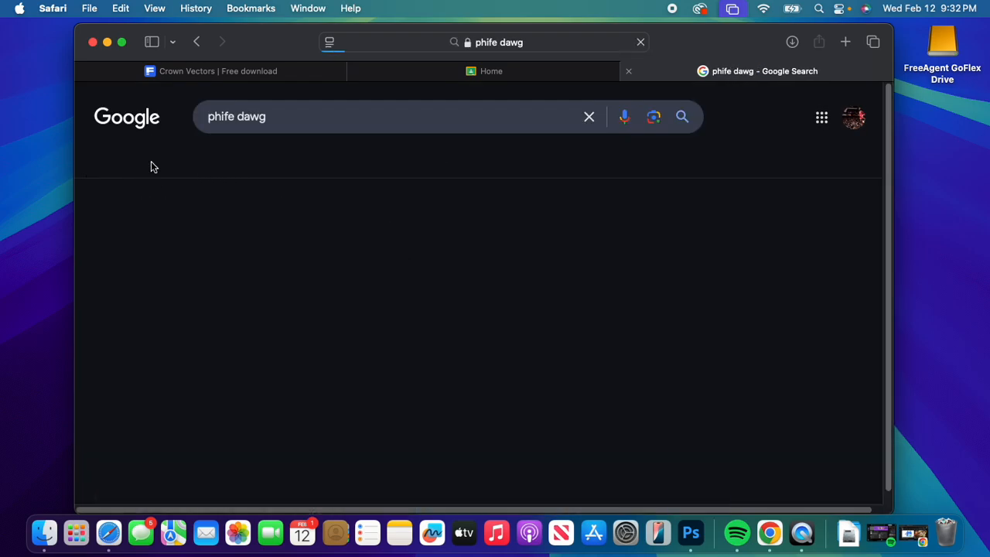
click(564, 164)
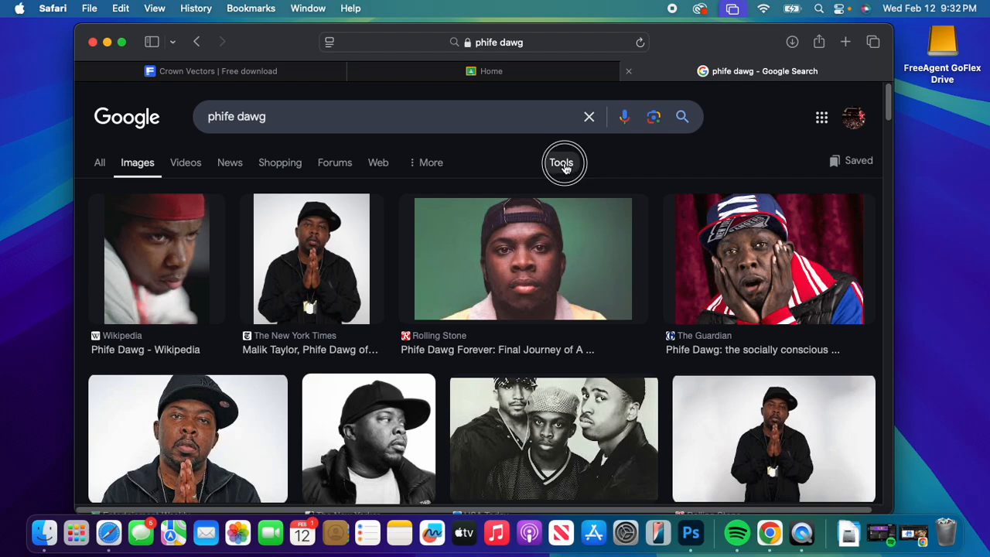
click(109, 203)
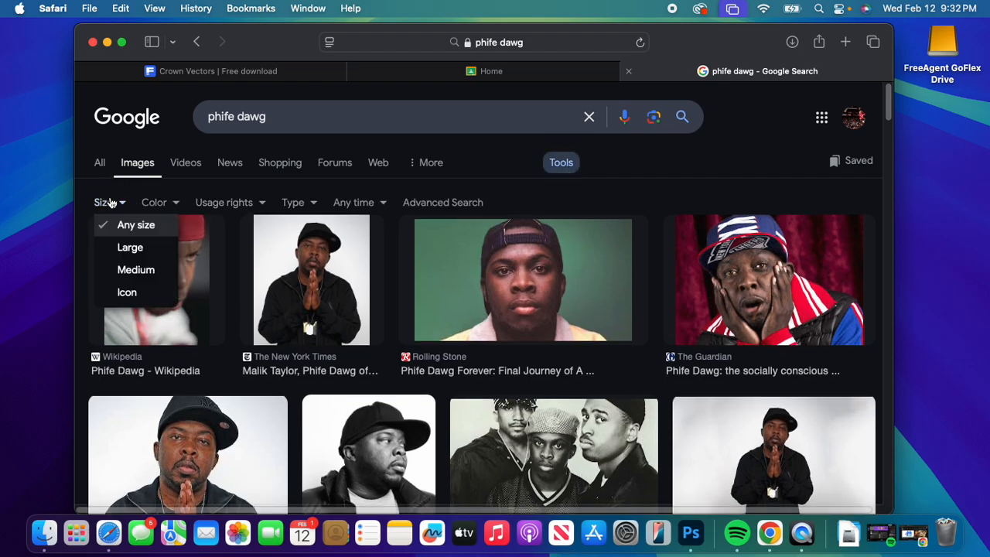
click(130, 247)
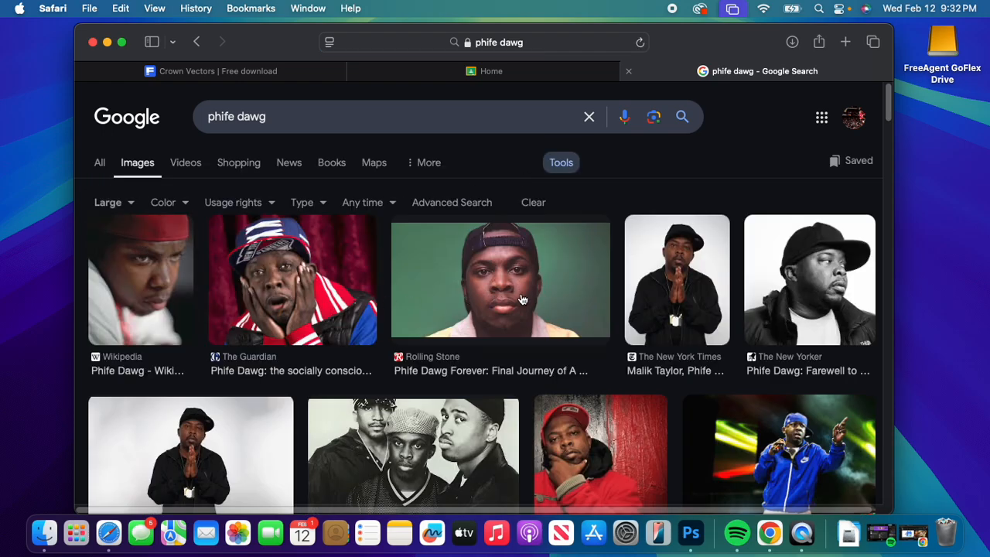
Save the New York Times portrait with praying hands to the desktop and minimize the browser window
click(683, 275)
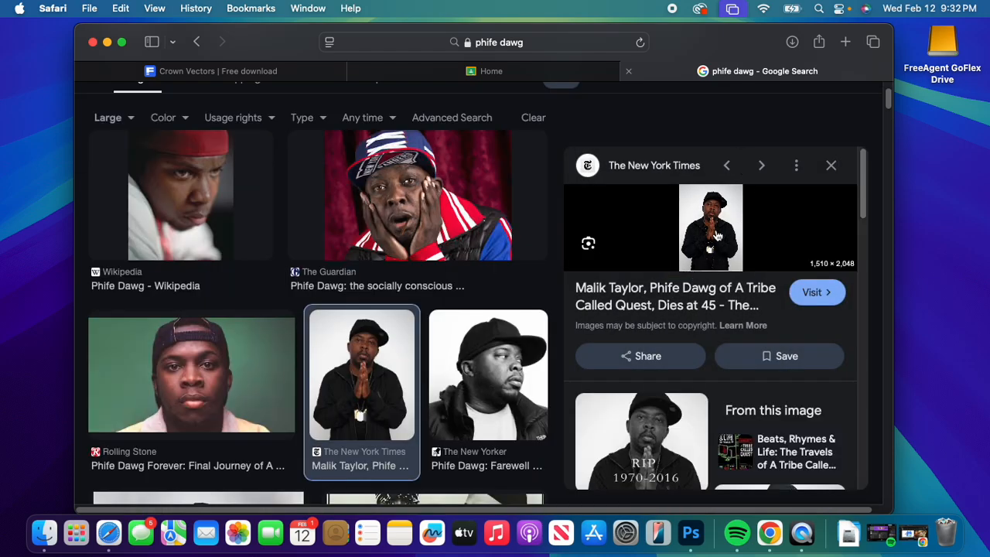
drag(719, 261, 933, 220)
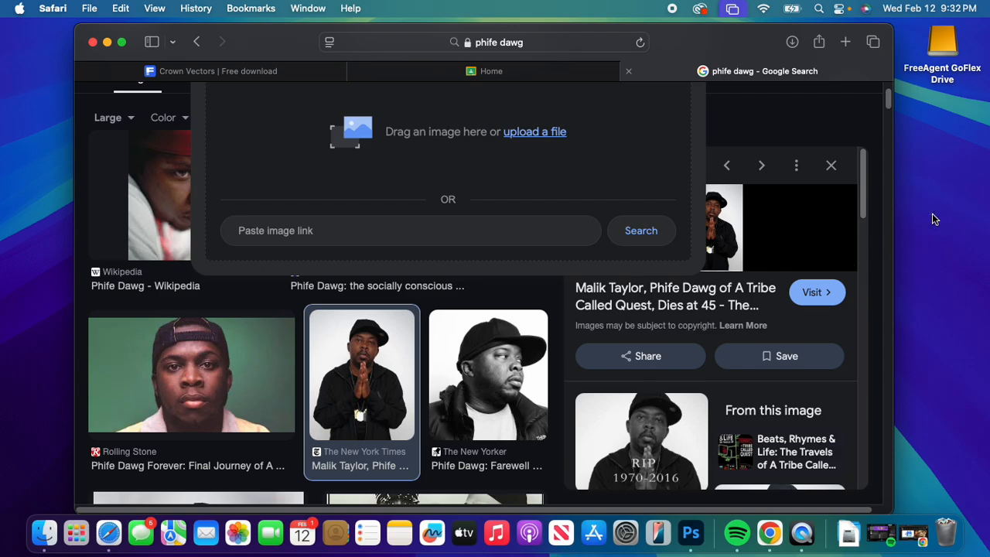
click(107, 42)
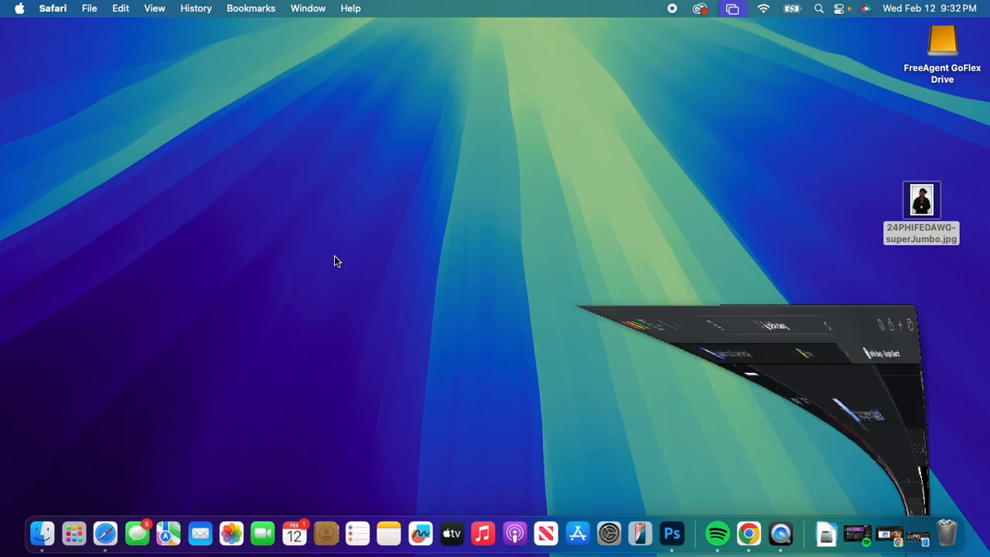
Switch to Photoshop and create a new document from the Tabloid print preset, 11 x 17 in at 300 ppi
click(669, 542)
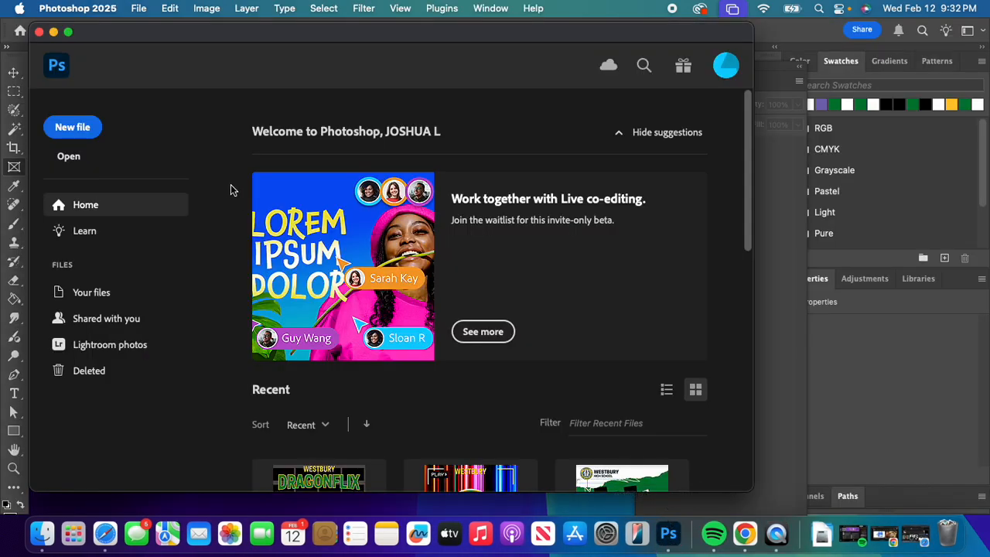
click(72, 129)
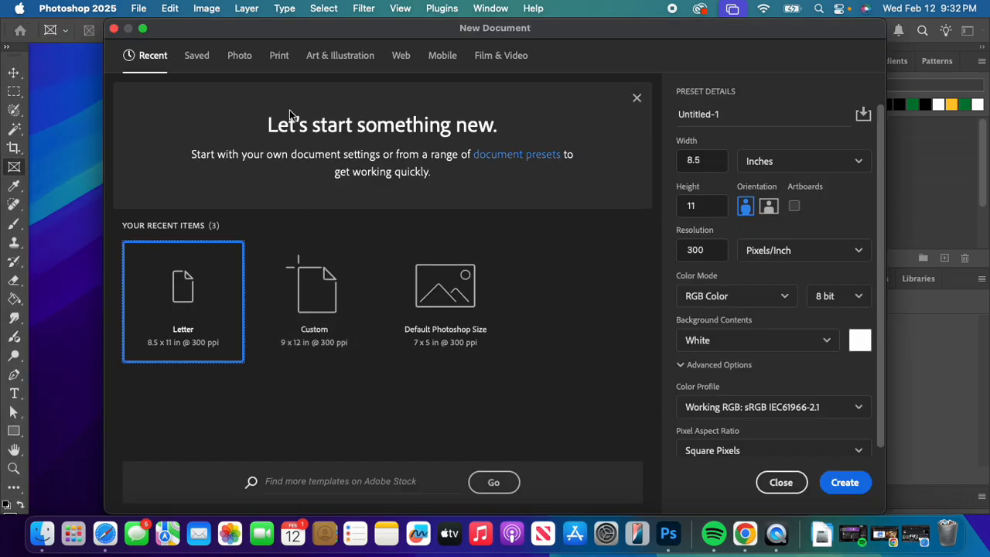
click(276, 61)
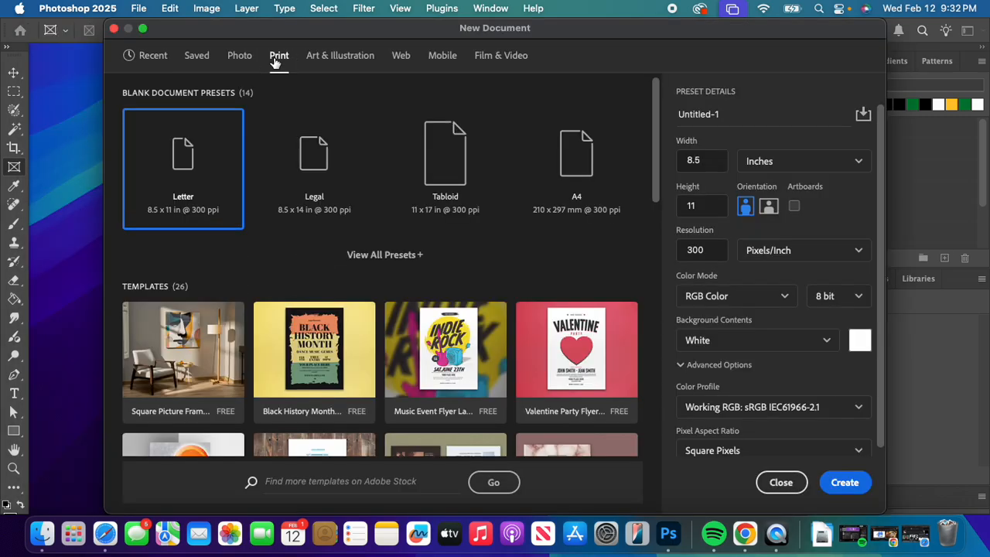
click(436, 157)
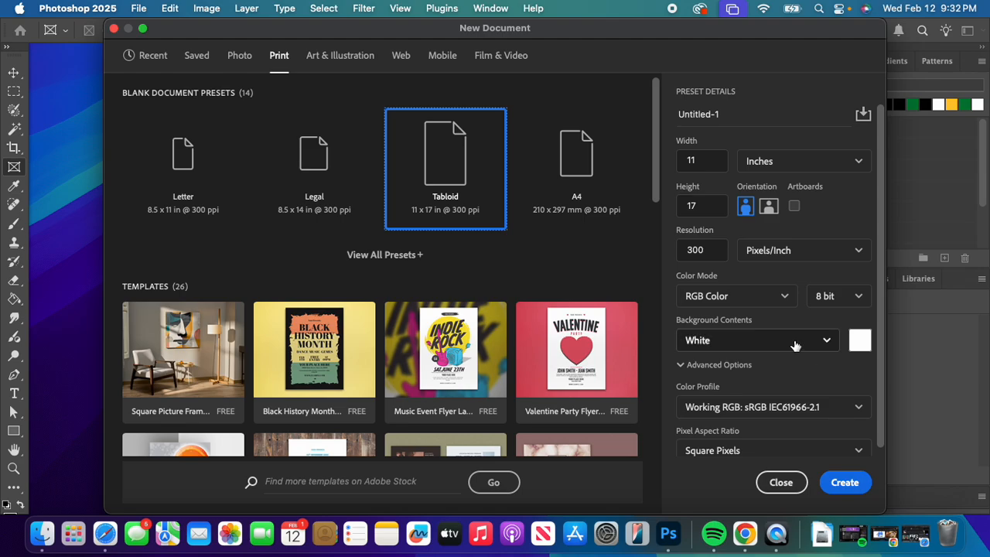
click(845, 483)
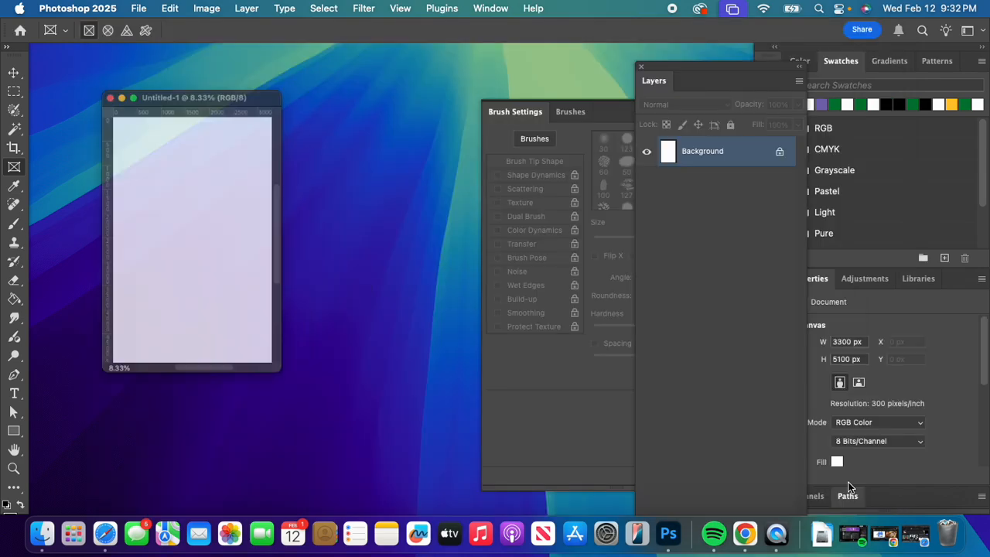
Place 24PHIFEDAWG-superJumbo.jpg in the document, scaled to about 75.89% and positioned so the portrait fills the canvas
click(398, 215)
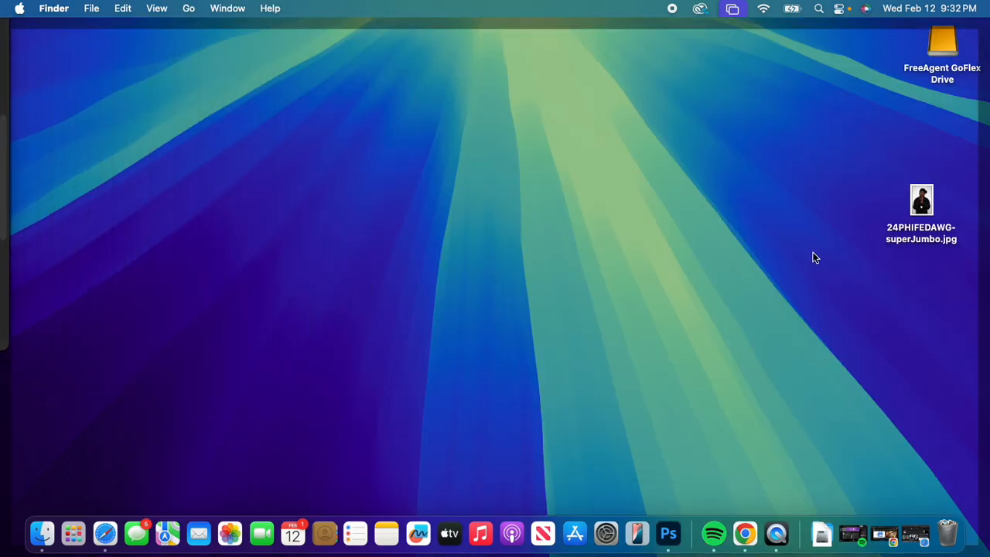
drag(920, 202, 137, 241)
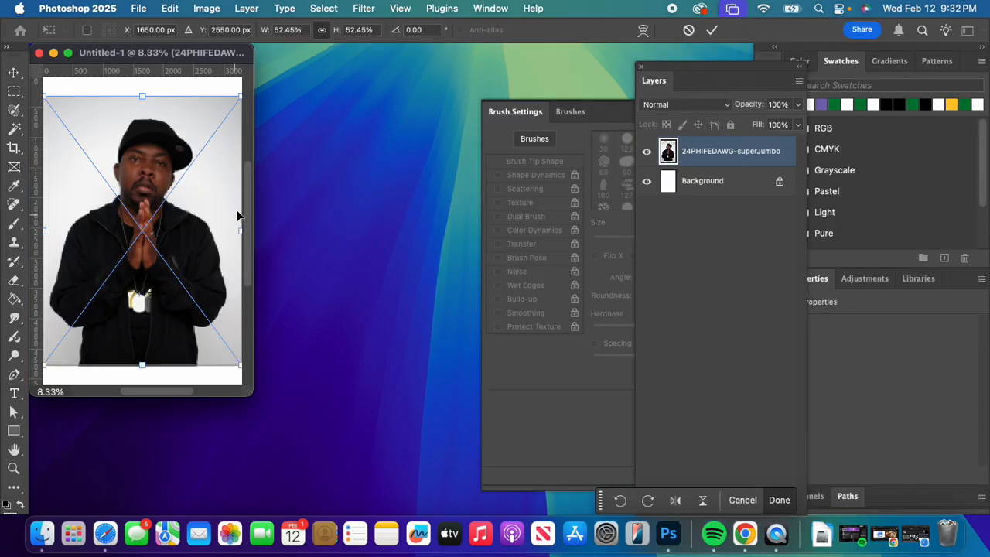
drag(247, 391, 549, 513)
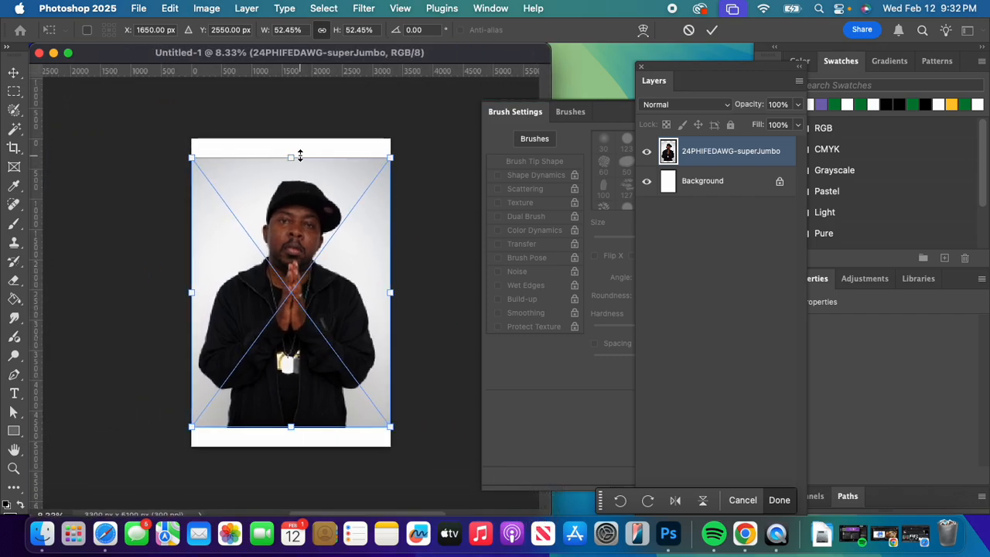
drag(288, 157, 302, 47)
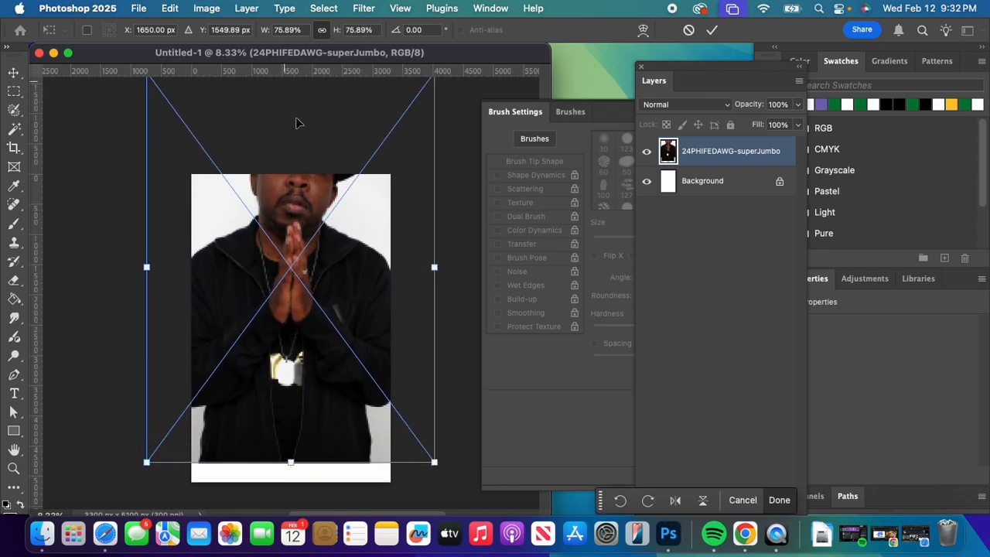
drag(313, 174, 317, 246)
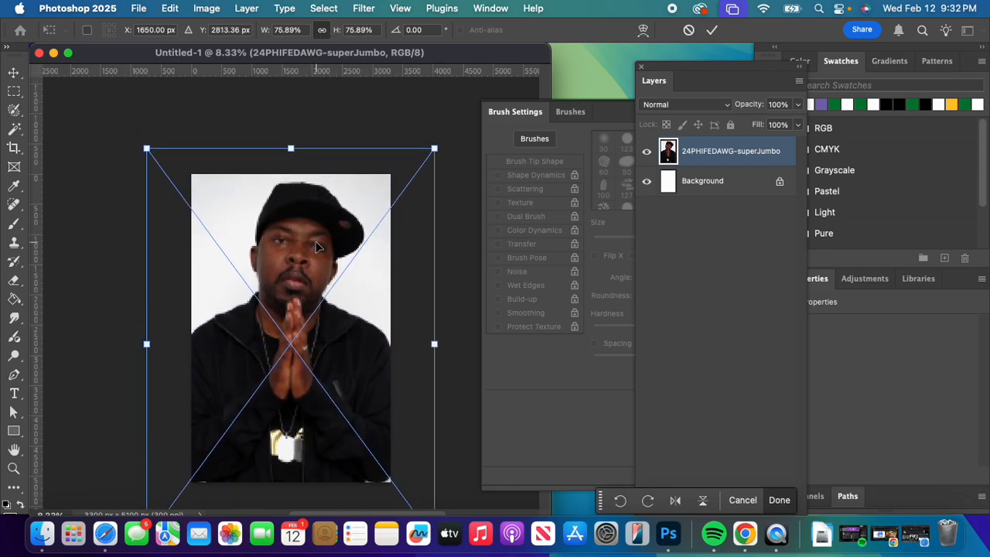
click(712, 30)
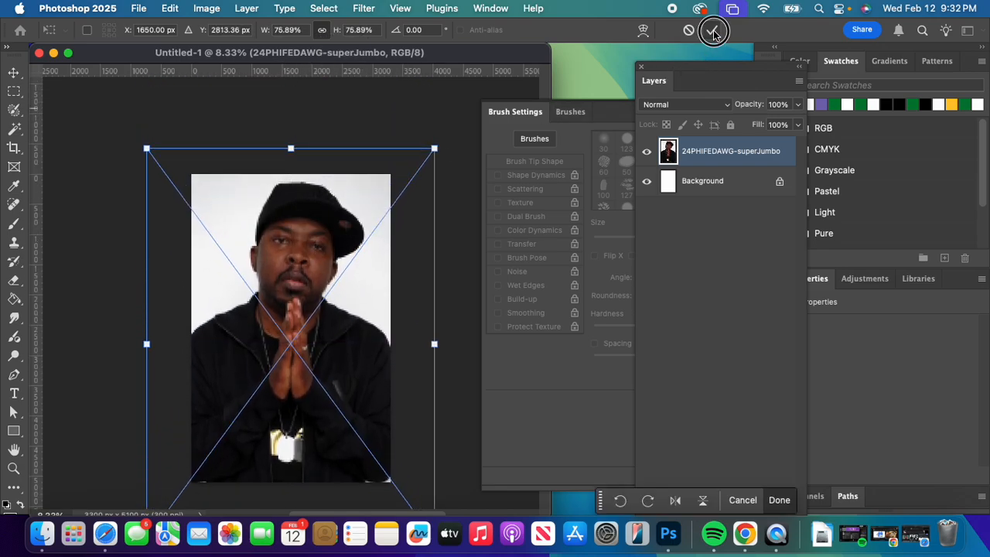
Duplicate the 24PHIFEDAWG-superJumbo layer, and lock and hide the original
drag(681, 70, 476, 35)
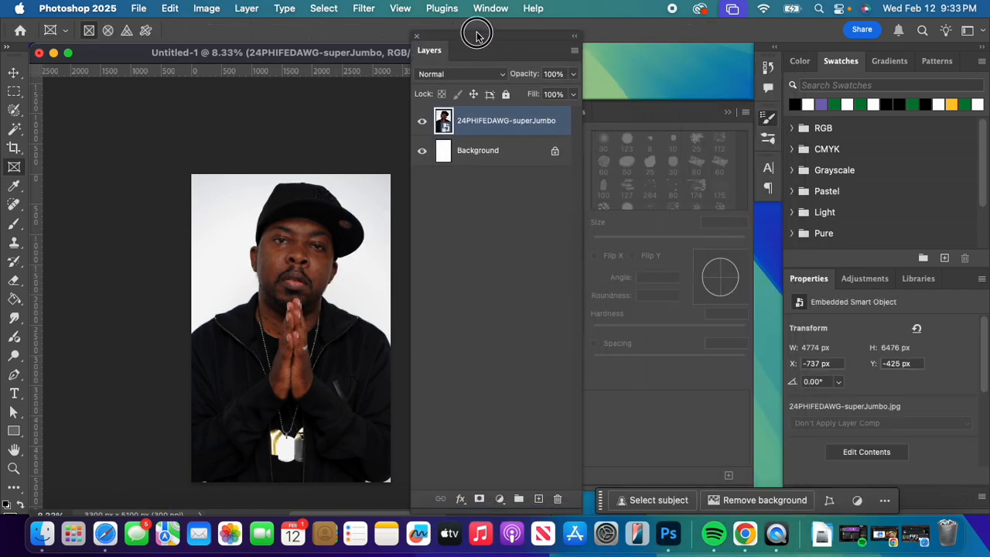
drag(466, 121, 539, 499)
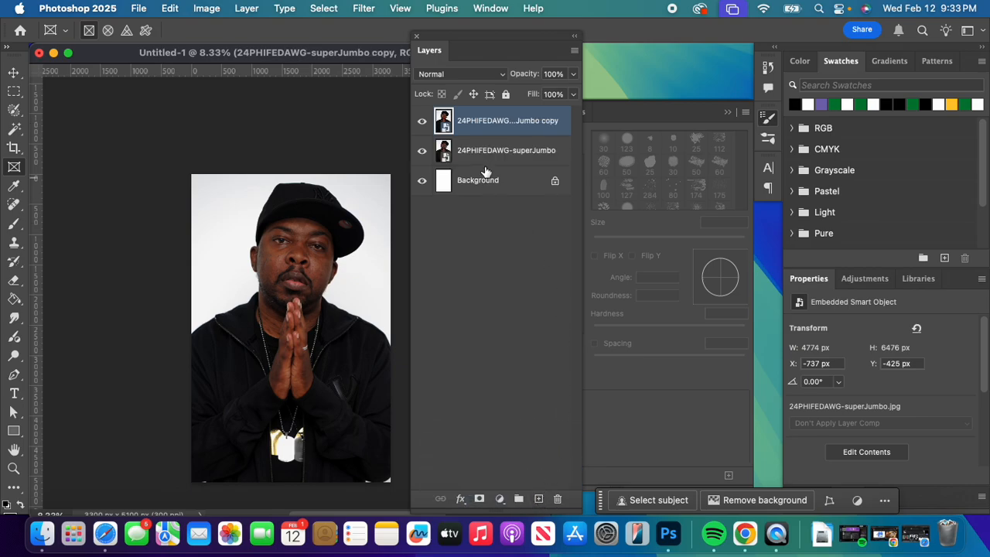
click(487, 152)
click(506, 94)
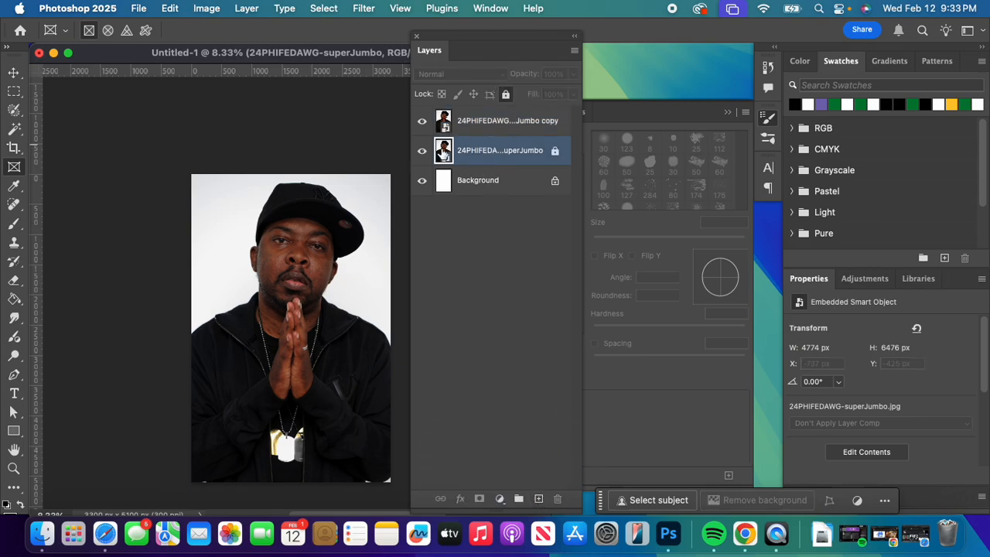
click(421, 152)
Set the opacity of the copied photo layer to about 51% and lock that layer
click(500, 123)
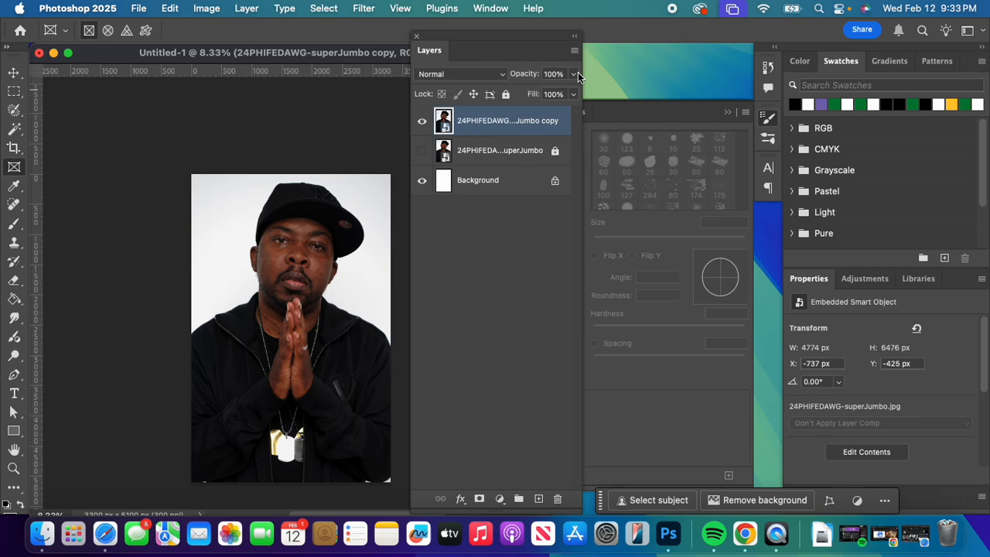
click(574, 74)
click(539, 93)
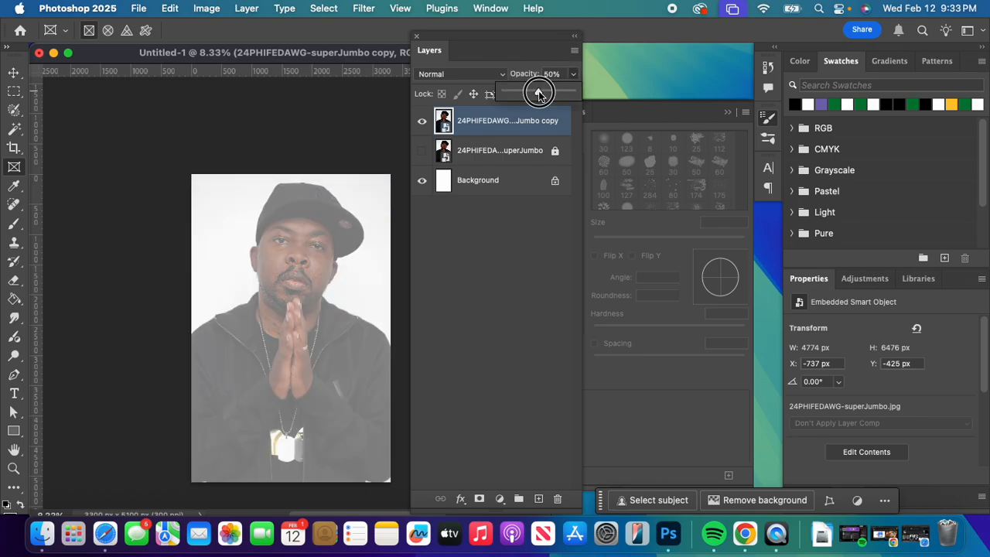
click(511, 126)
click(506, 94)
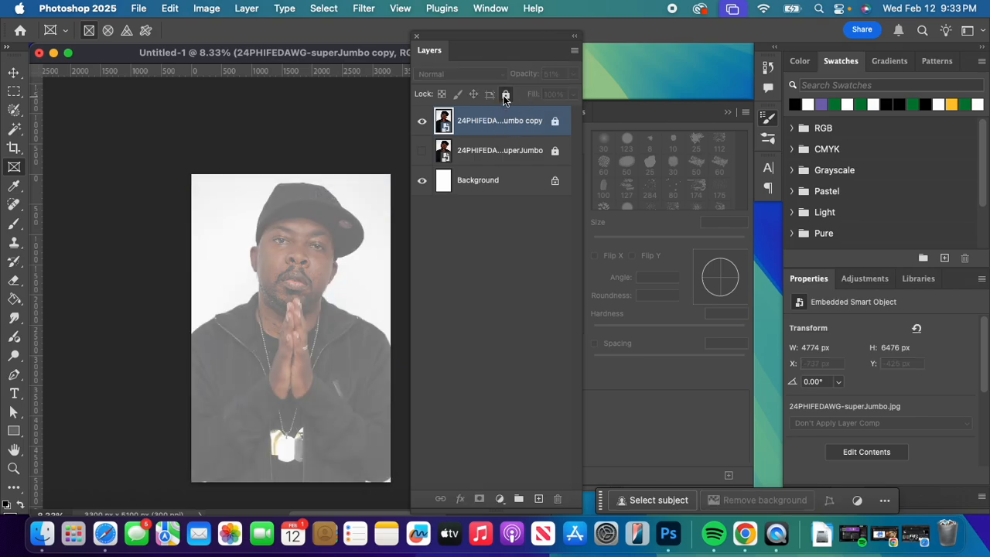
Activate the Horizontal Type tool for working over the eye area of the portrait
click(13, 468)
scroll(290, 292, up, 5)
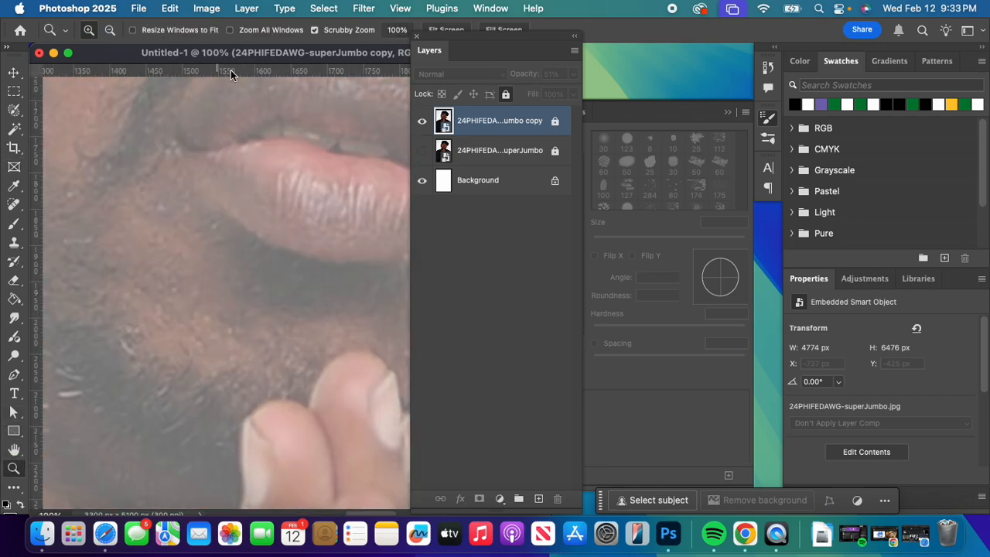
click(13, 451)
scroll(174, 361, up, 10)
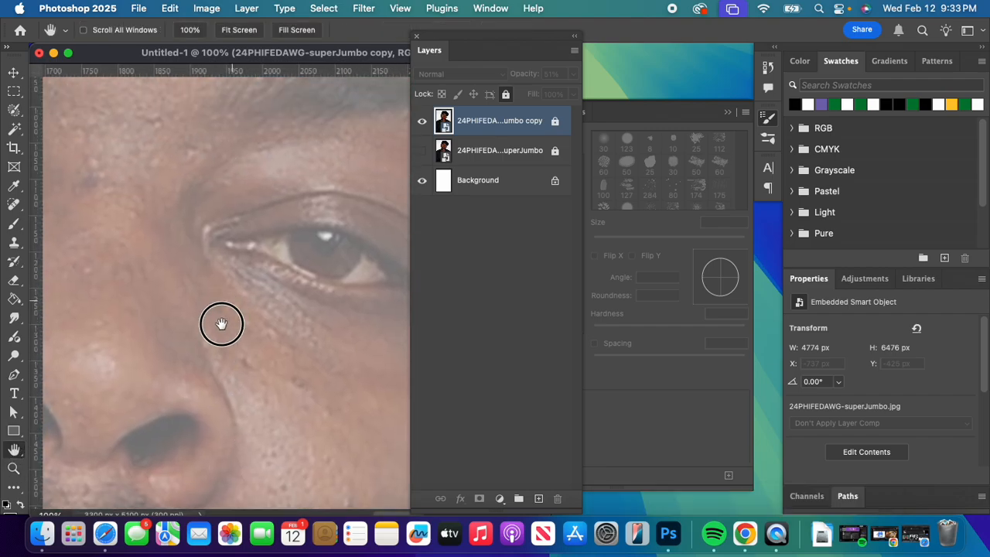
drag(222, 324, 177, 287)
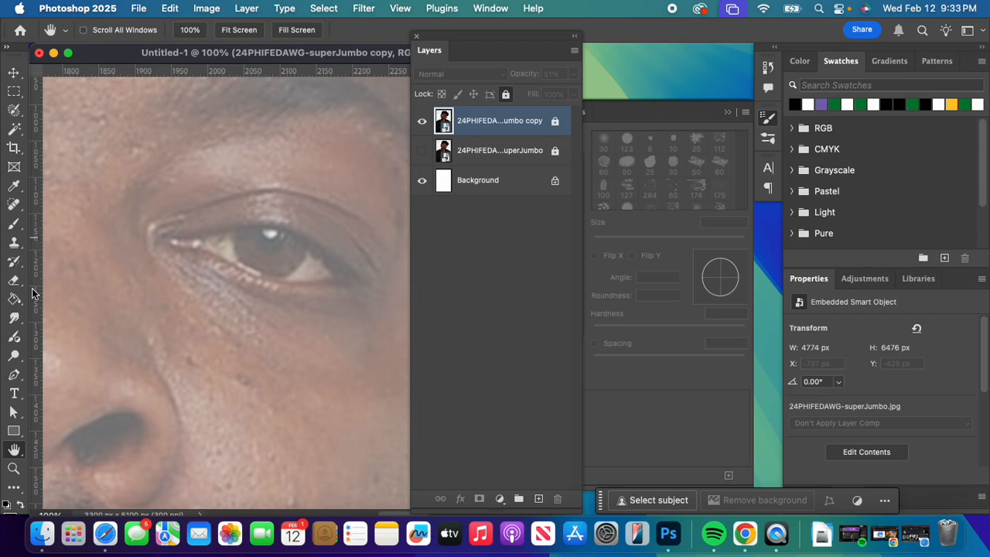
click(17, 392)
drag(17, 392, 74, 391)
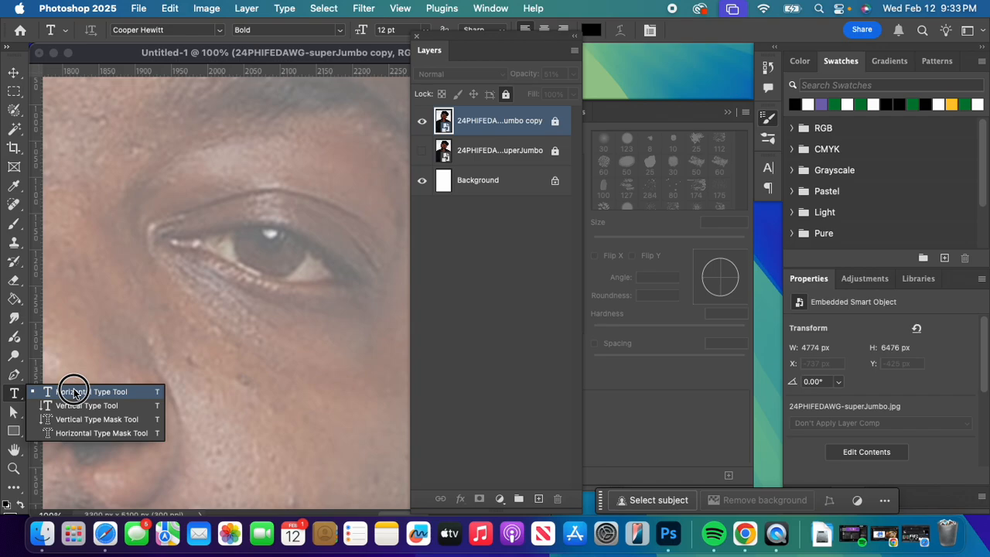
drag(74, 391, 74, 389)
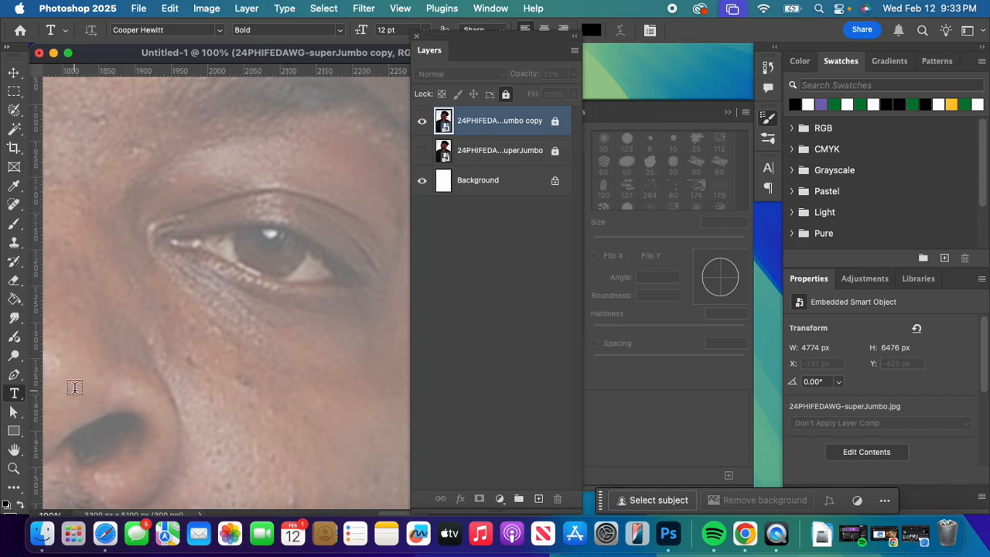
Try to change the type font to Impact, and set the font style to Bold
click(49, 30)
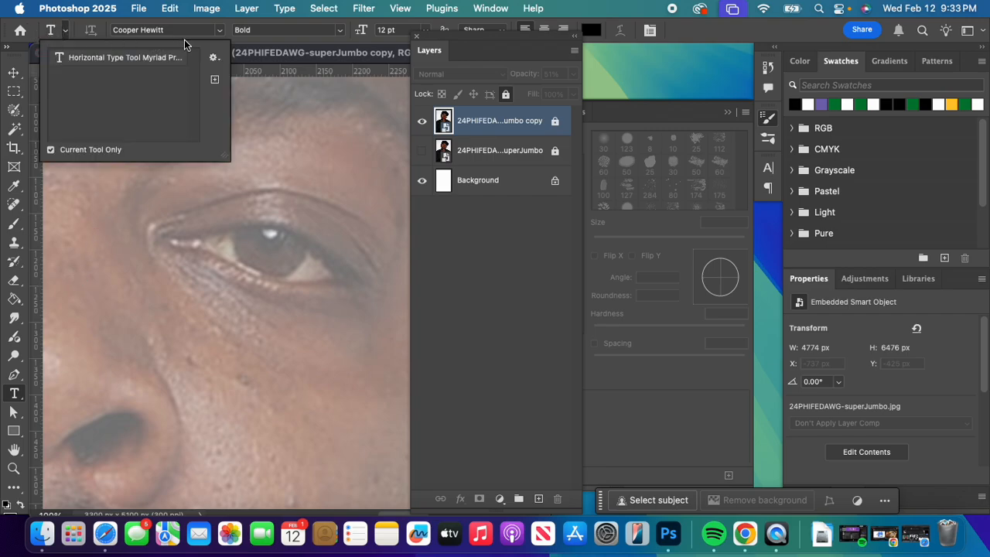
click(221, 31)
key(Down)
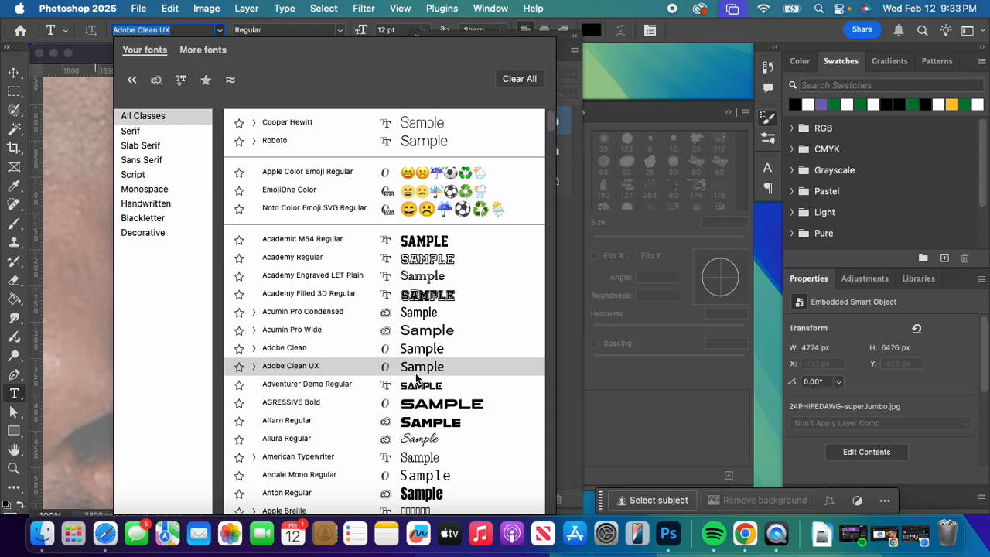
click(170, 29)
click(170, 29)
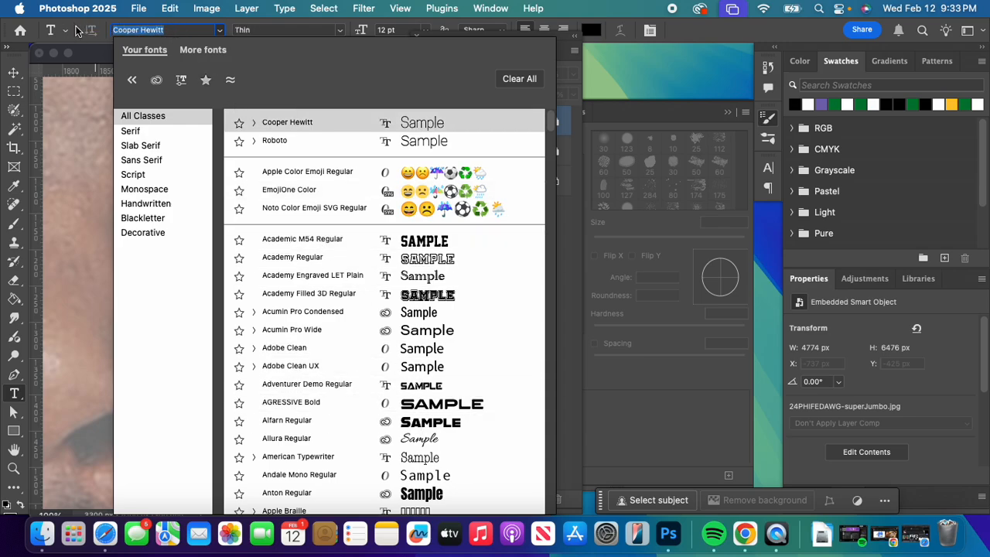
text(impa)
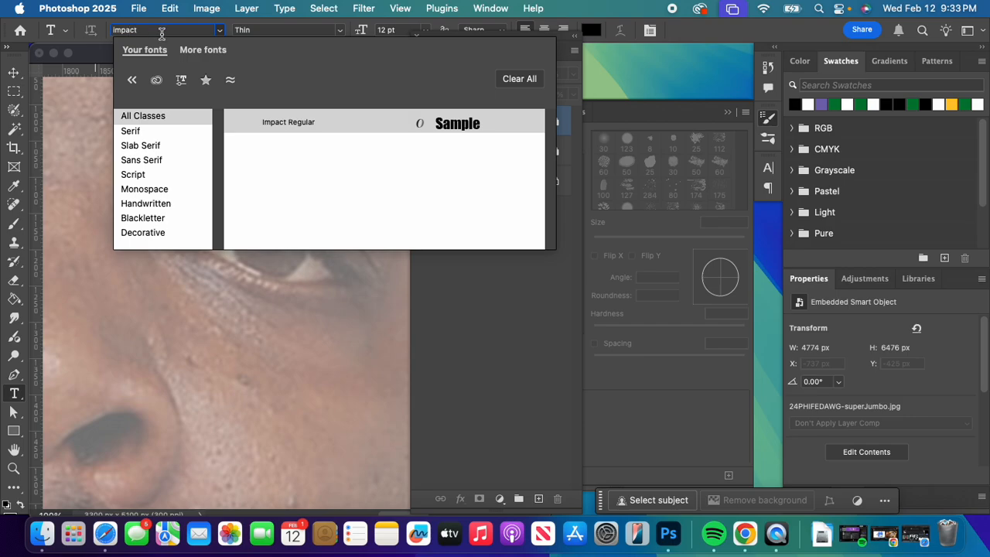
click(324, 33)
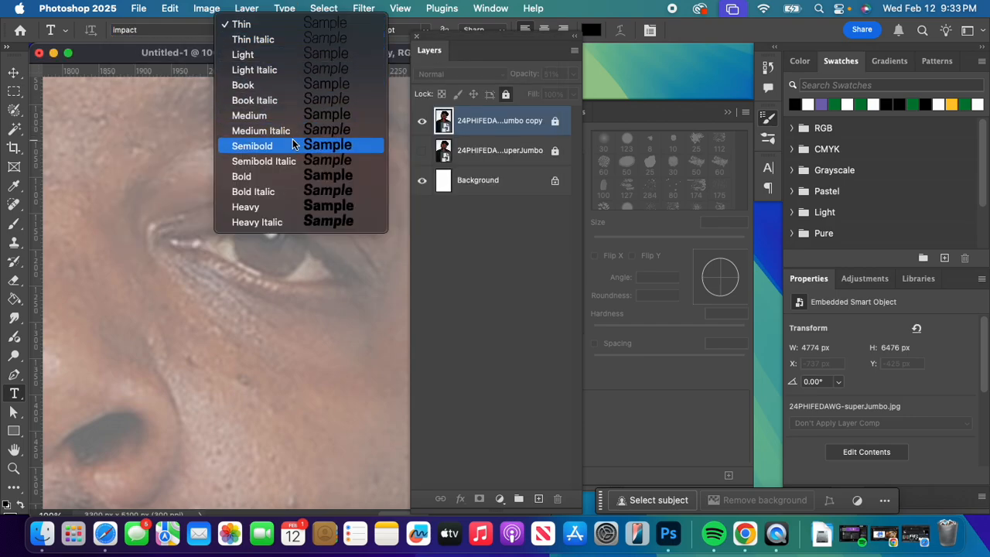
click(281, 177)
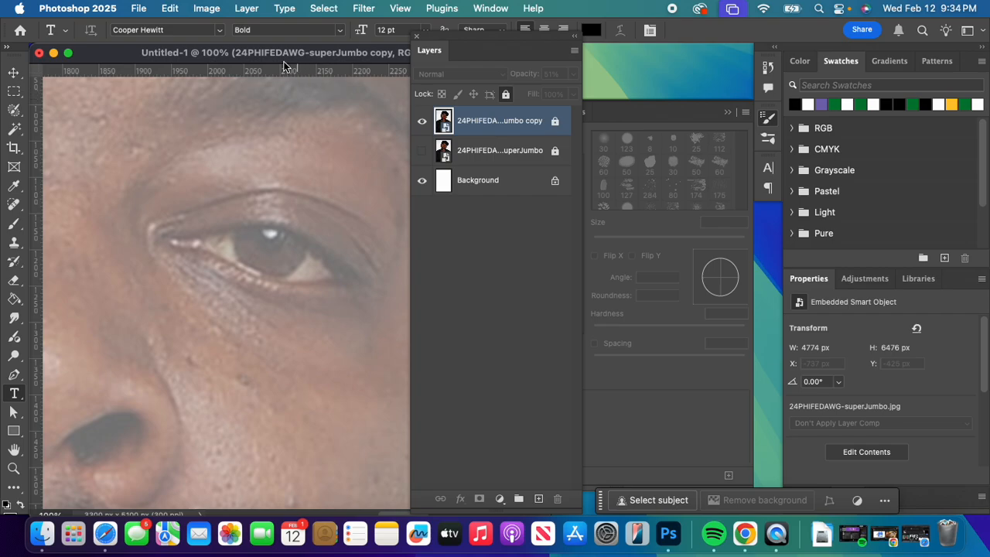
click(215, 30)
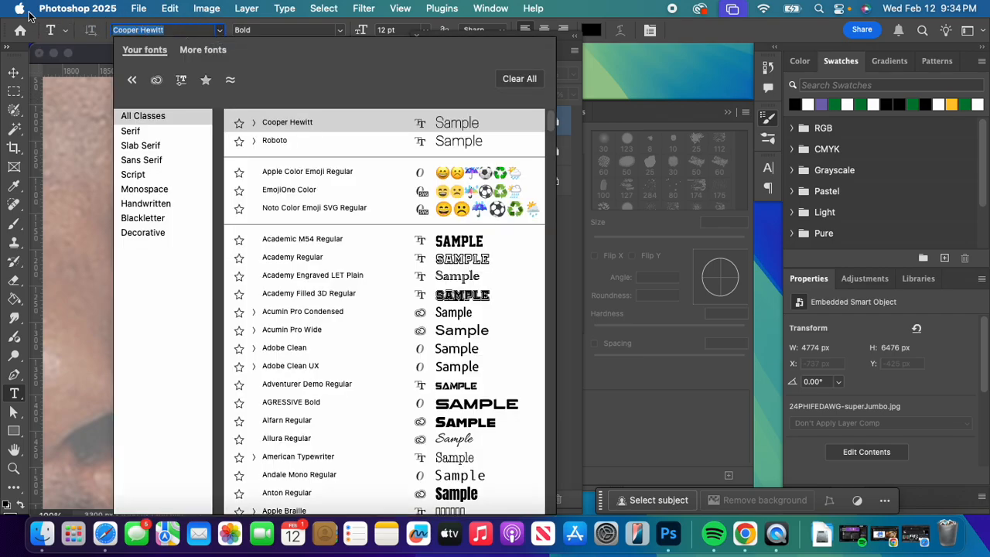
text(impac)
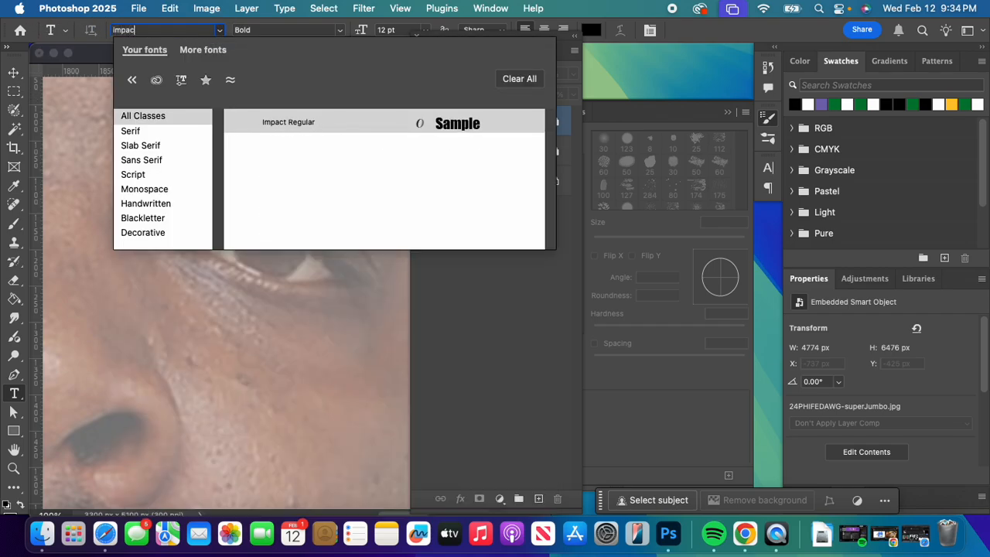
key(Escape)
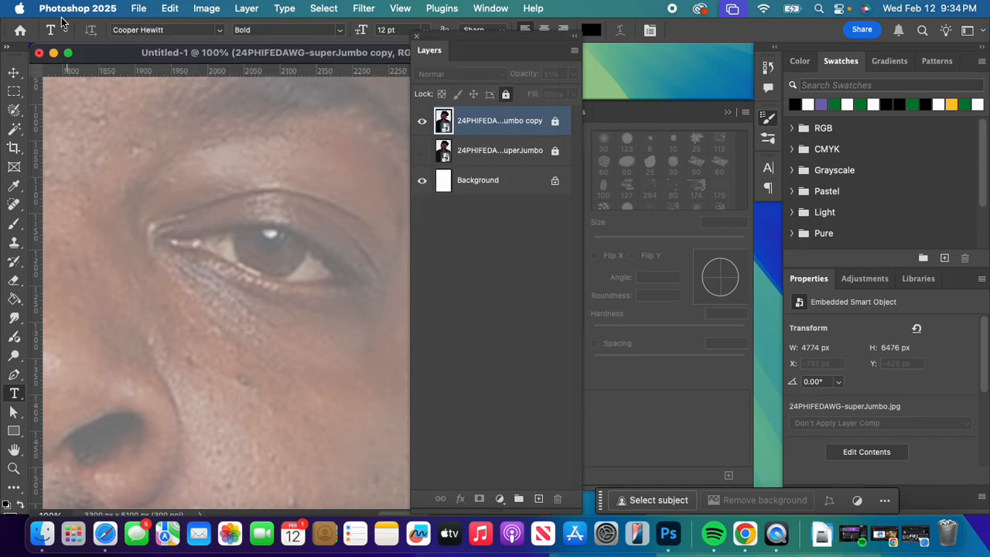
Set the type size to 36 pt and add the word "dowg" just above the eye in Cooper Hewitt Bold
mouse_move(437, 54)
mouse_down()
mouse_move(453, 39)
mouse_move(531, 71)
mouse_move(536, 83)
mouse_up()
click(424, 31)
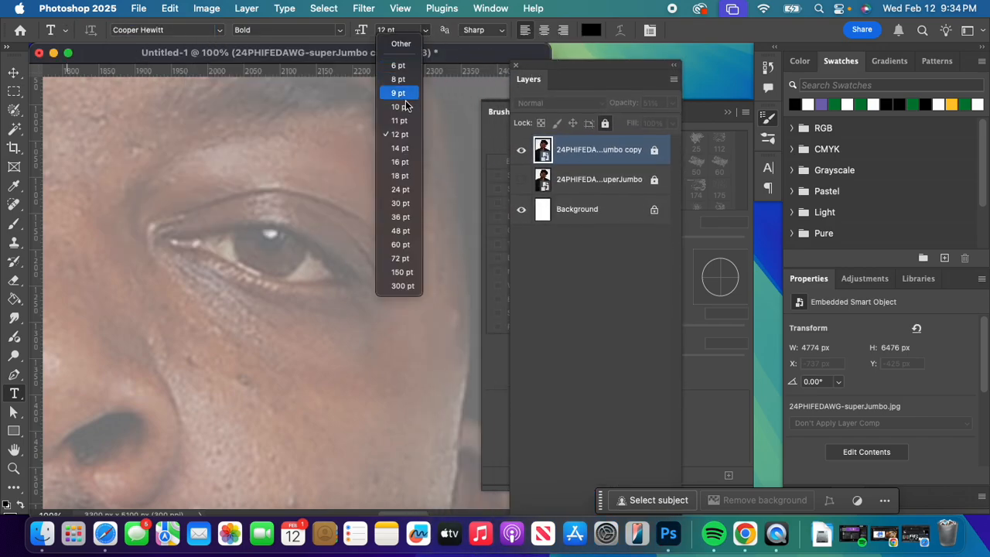
click(403, 218)
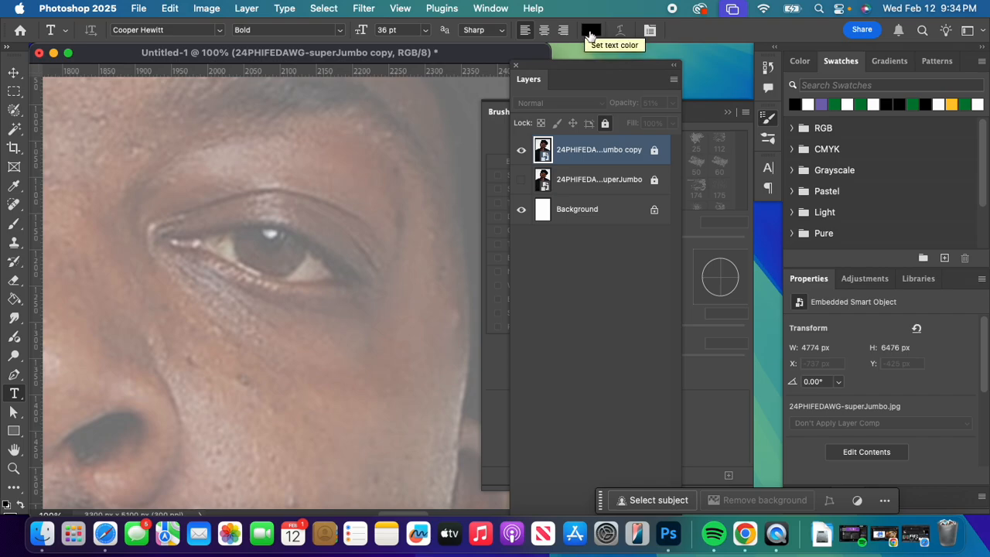
click(207, 171)
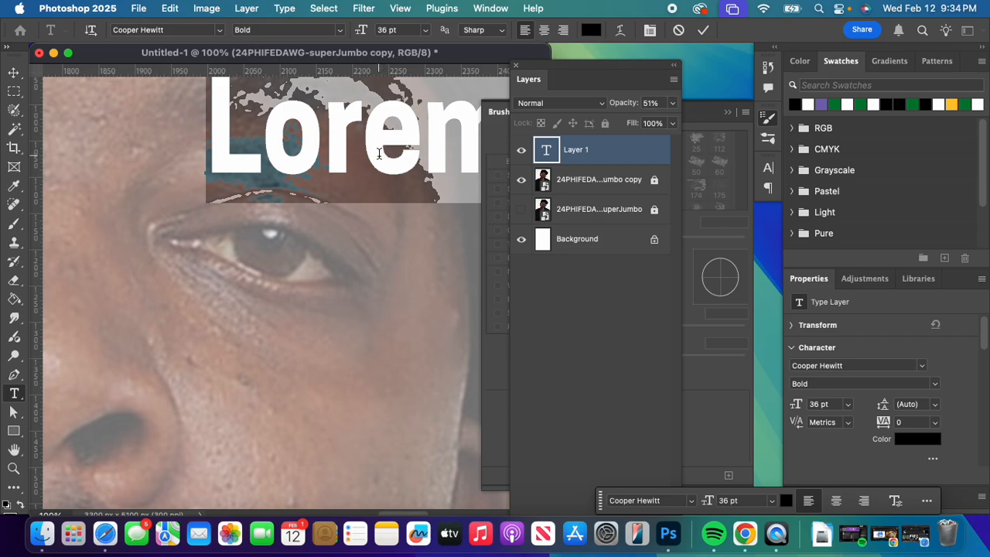
text(do)
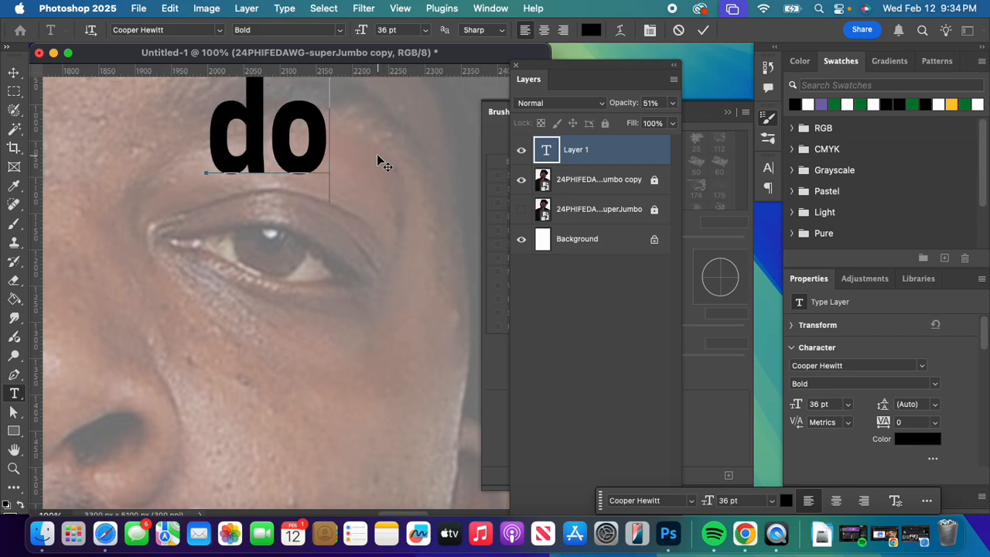
text(wg)
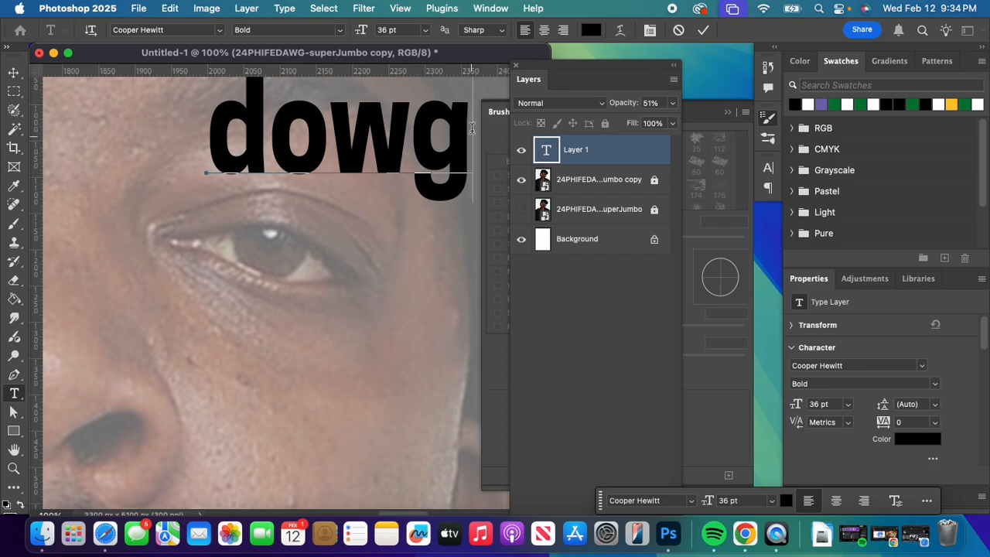
Select the whole word "dowg", open the Character settings and place them beside the text
drag(473, 125, 221, 117)
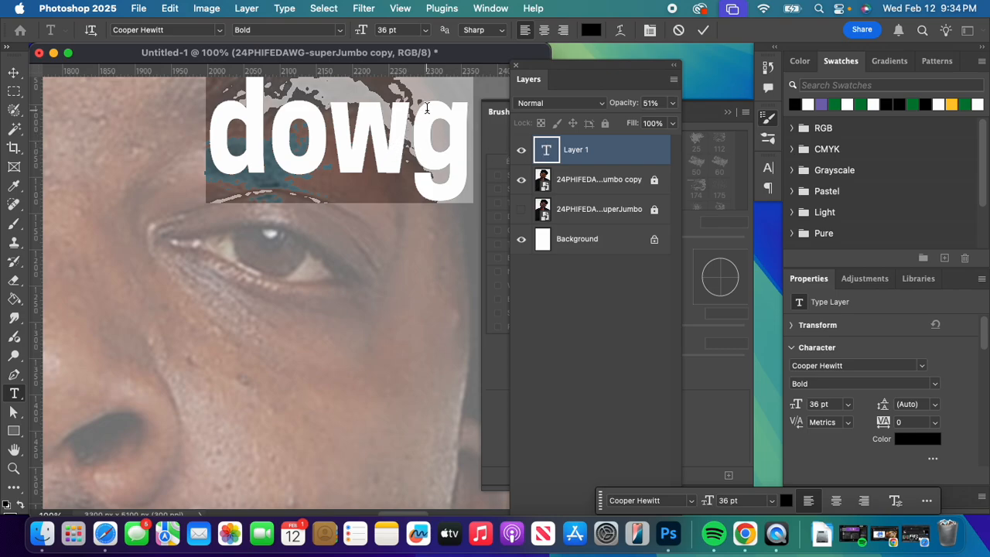
click(490, 8)
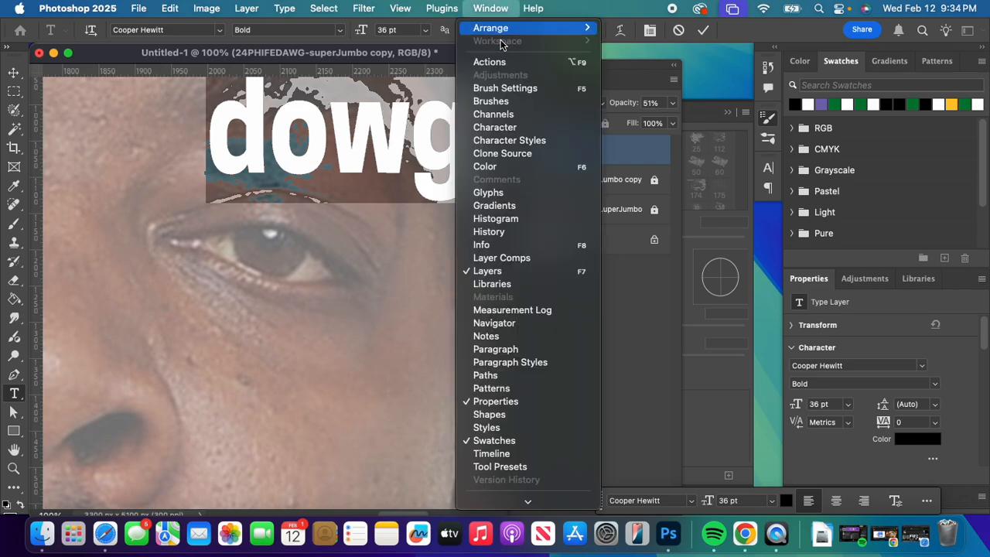
click(520, 127)
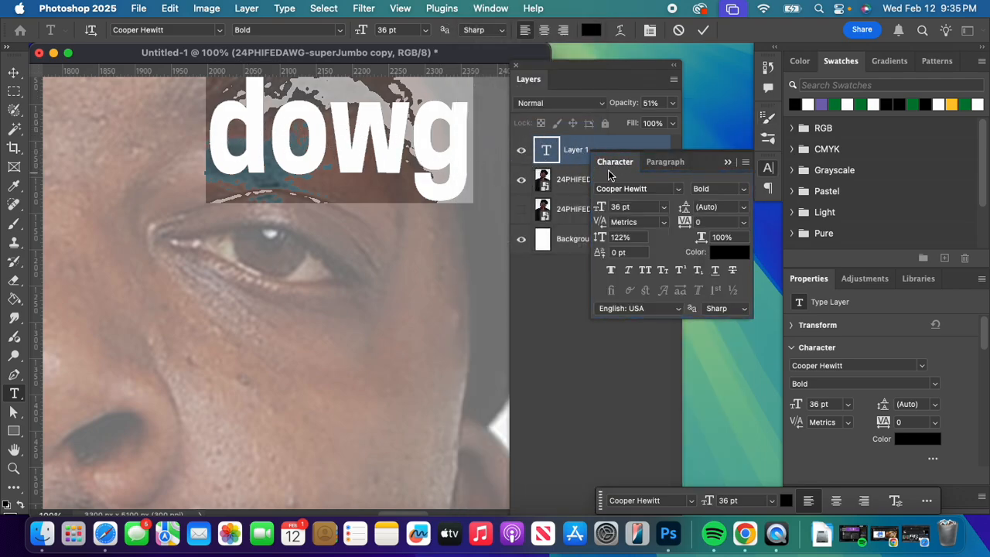
drag(609, 167, 69, 92)
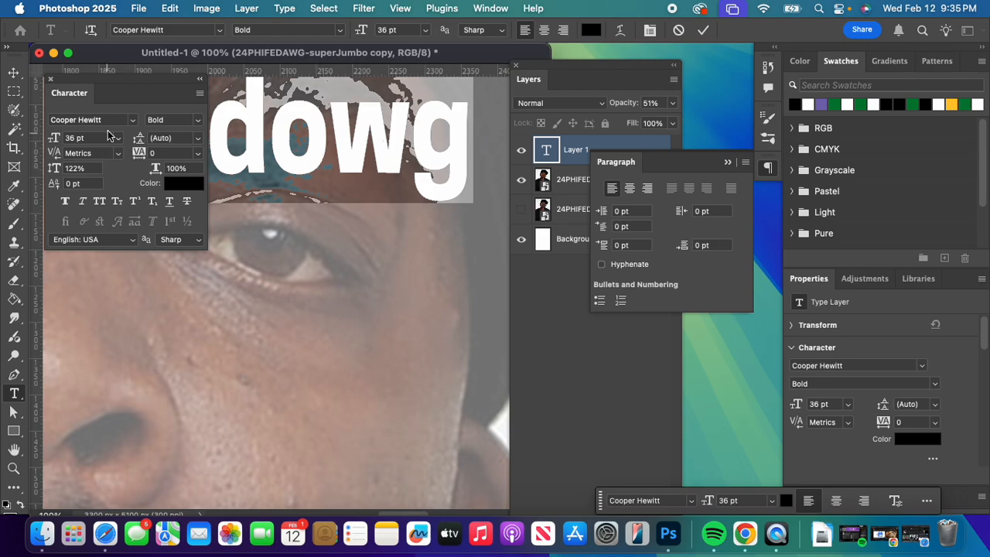
click(131, 120)
click(132, 122)
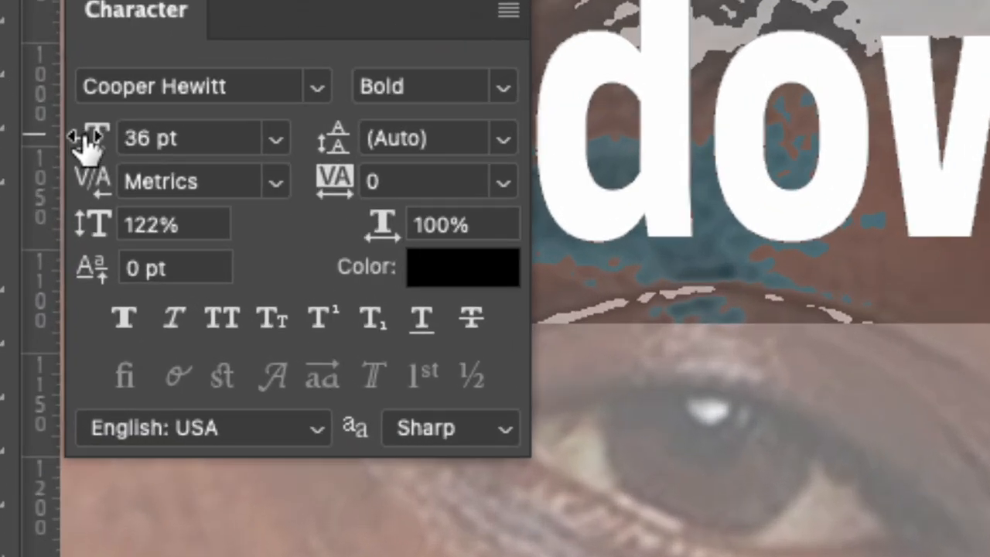
Set the selected word's font size to 37 pt and its tracking to 40
mouse_move(89, 139)
mouse_down()
mouse_move(77, 136)
mouse_move(97, 143)
mouse_move(82, 150)
mouse_move(92, 143)
mouse_up()
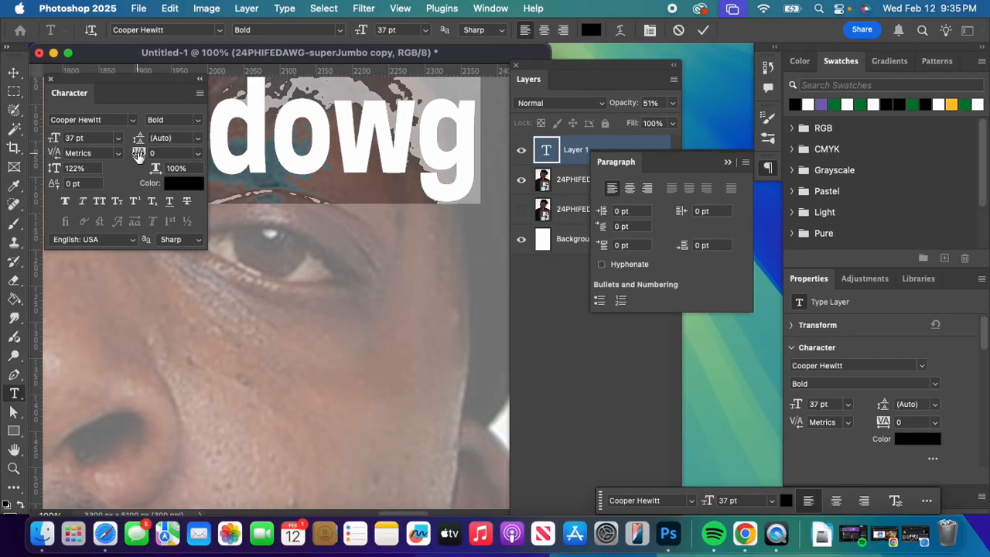
drag(336, 189, 326, 188)
drag(135, 154, 138, 153)
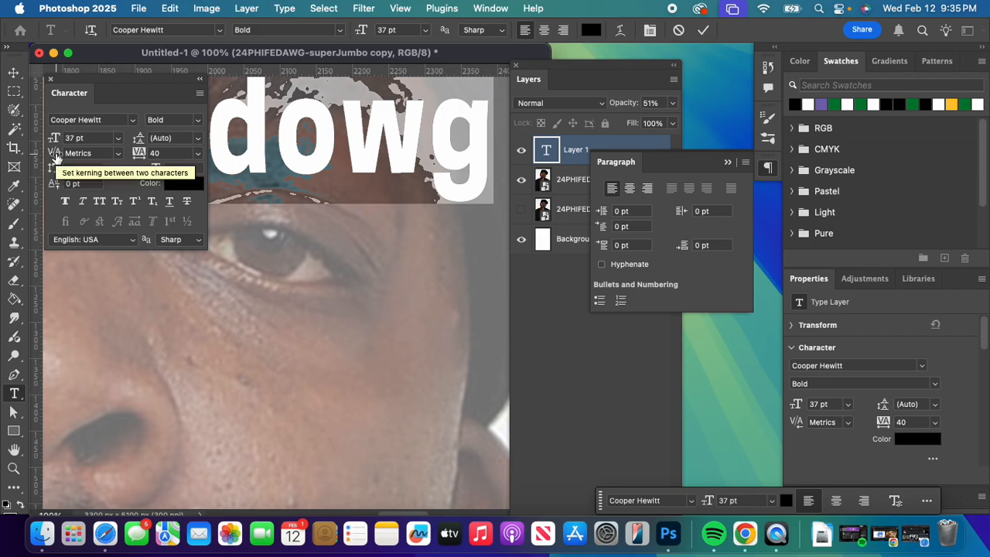
Tighten the kerning between the "d" and the "o" of "dowg" to -120
click(274, 139)
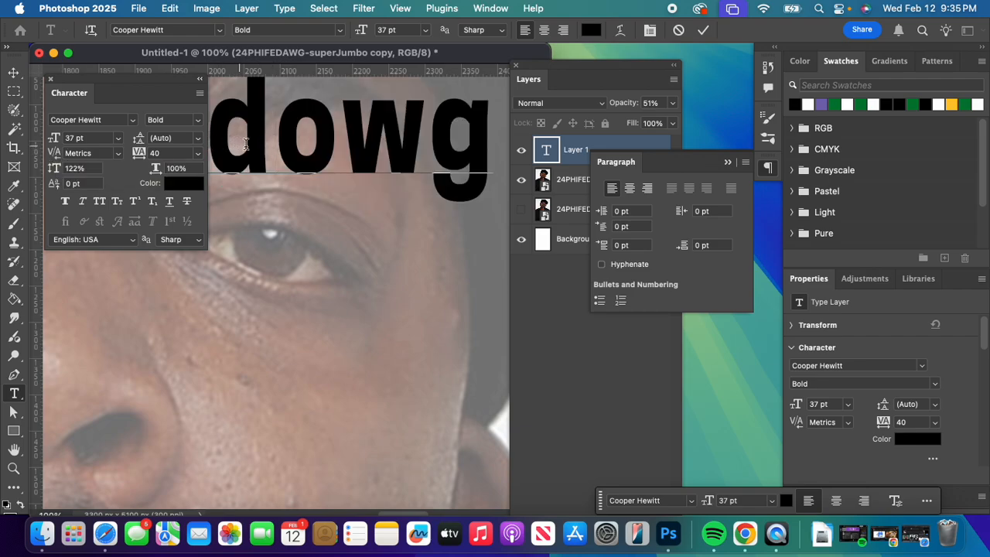
drag(246, 144, 316, 146)
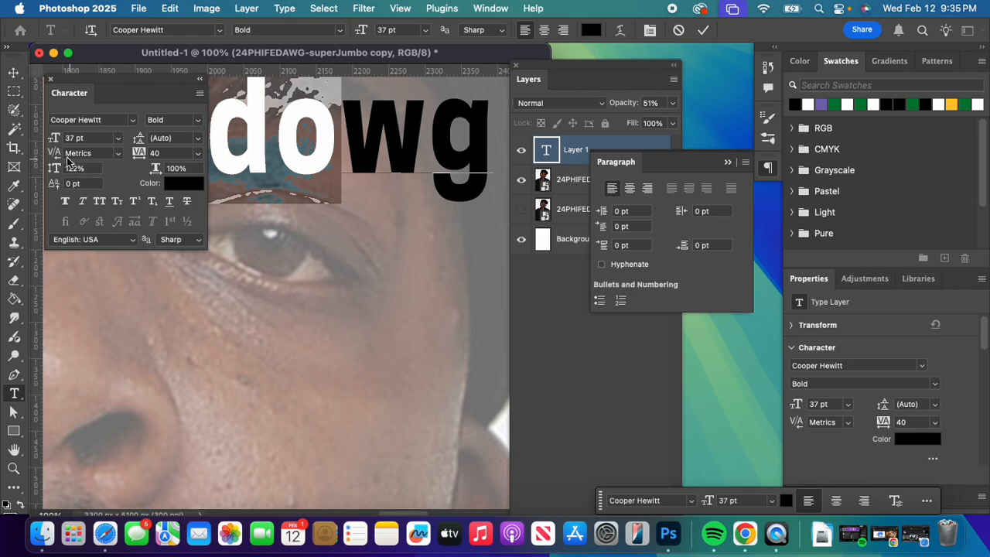
mouse_move(59, 155)
mouse_down()
mouse_move(110, 157)
mouse_move(44, 152)
mouse_up()
click(272, 144)
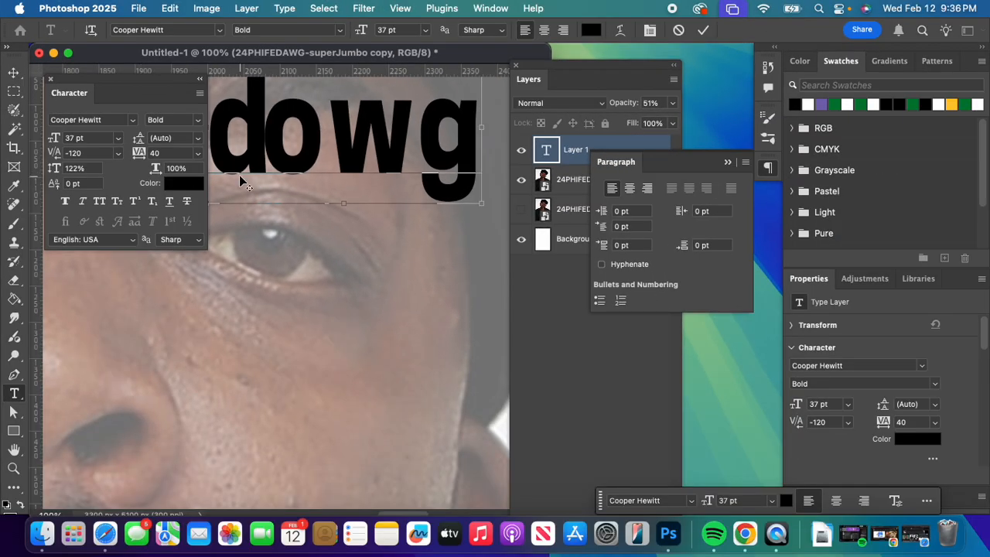
click(263, 184)
Move the Character and Paragraph settings away from the layer list, and commit the "dowg" text
drag(82, 82, 686, 324)
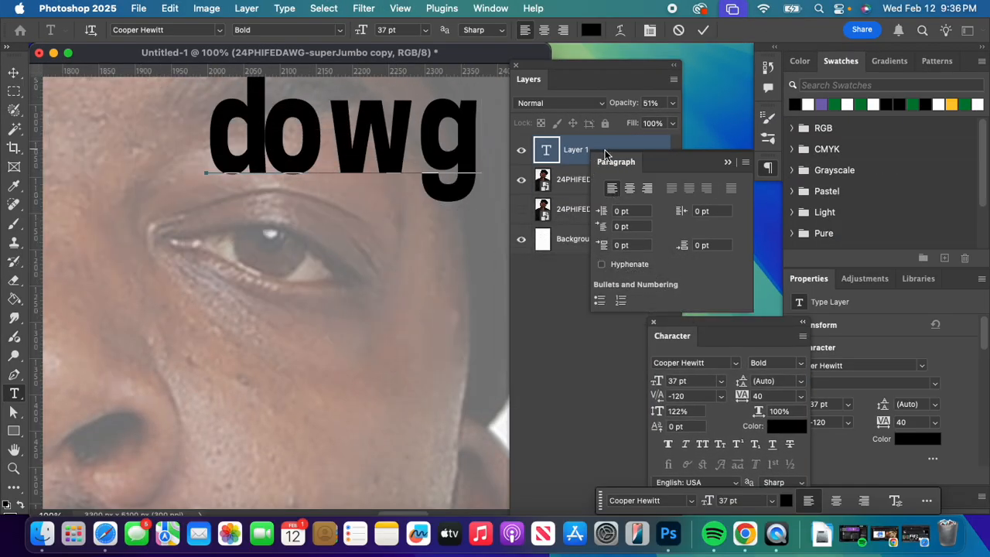
drag(616, 163, 687, 254)
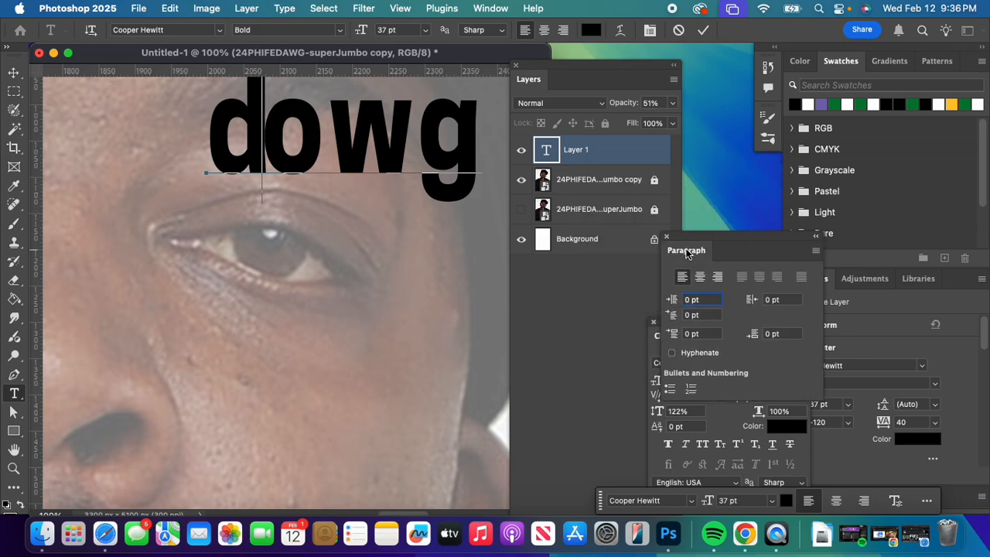
click(612, 154)
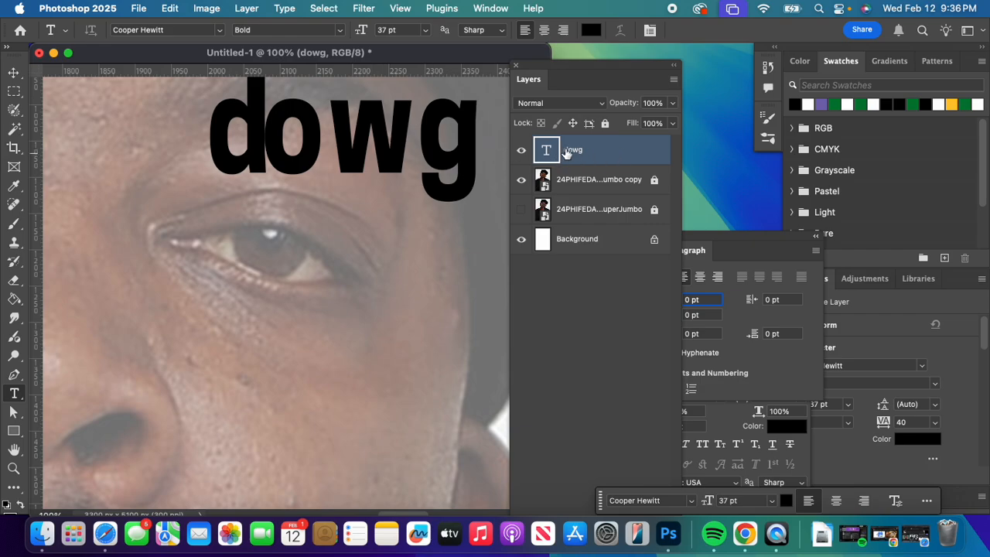
drag(594, 73, 588, 47)
Rasterize the "dowg" type layer
right_click(618, 125)
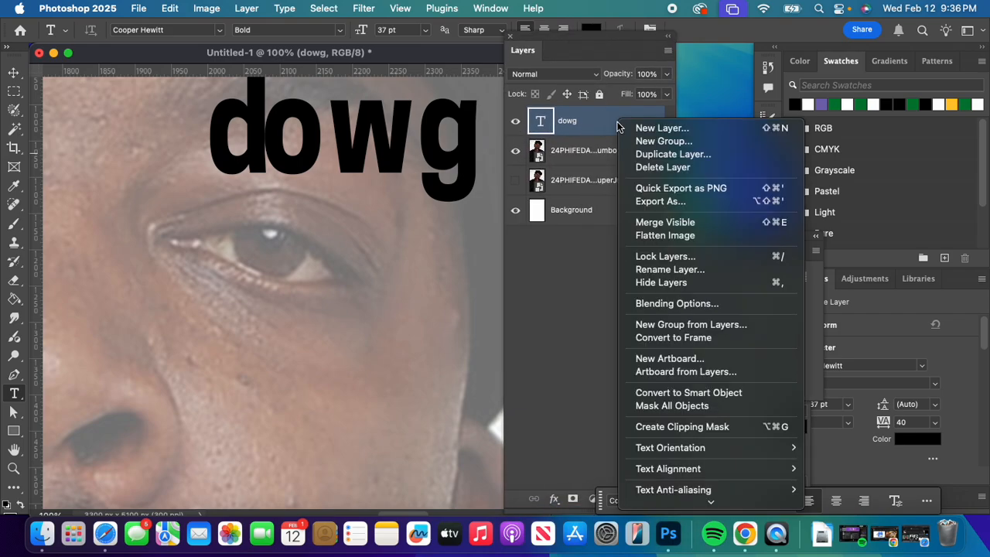
scroll(692, 466, down, 4)
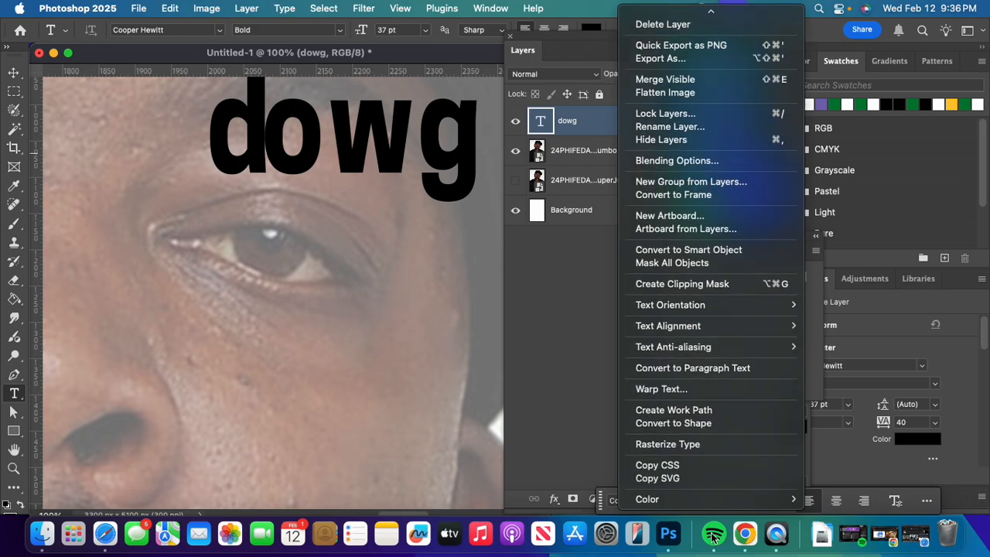
click(688, 447)
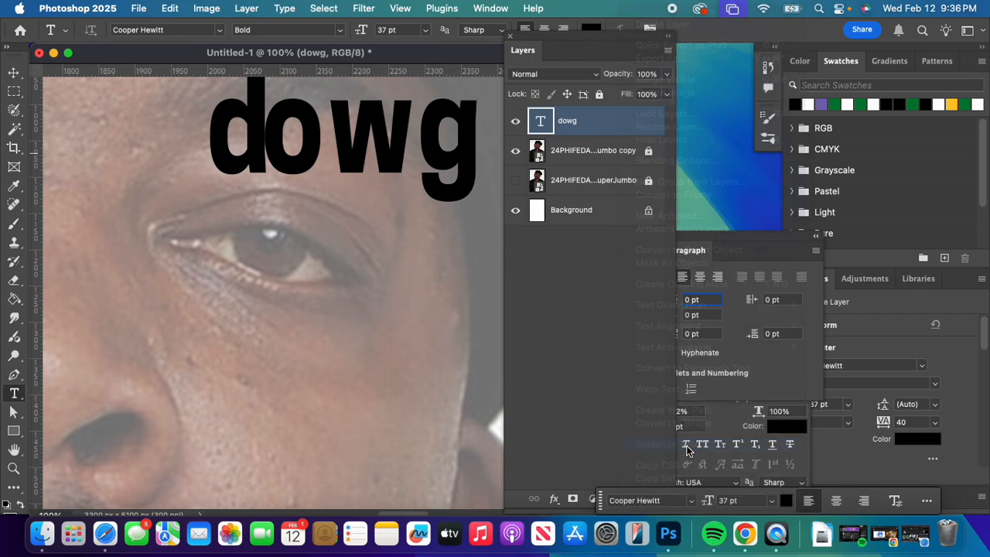
Free-transform the "dowg" layer, moving the word just below the eye and rotating it about 8.9° clockwise
click(170, 8)
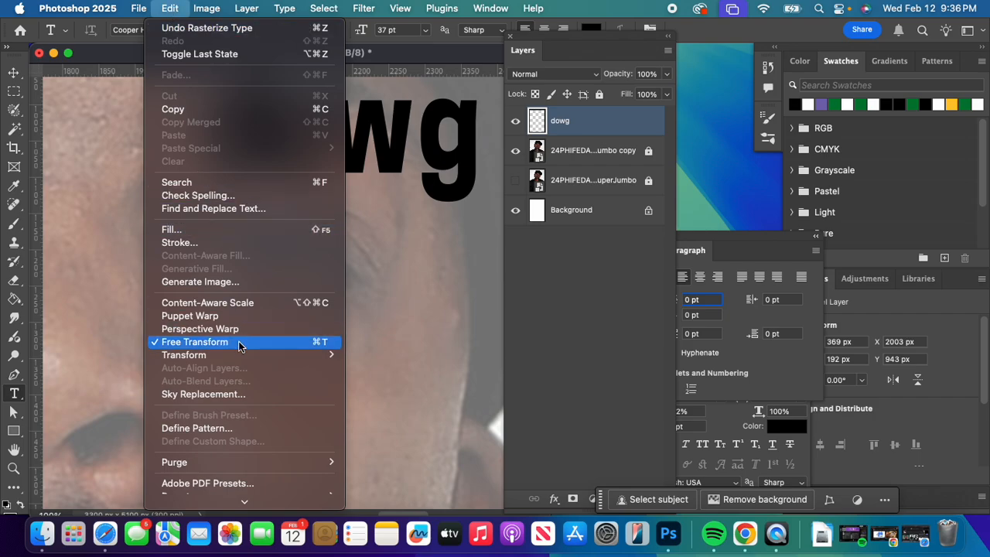
click(319, 345)
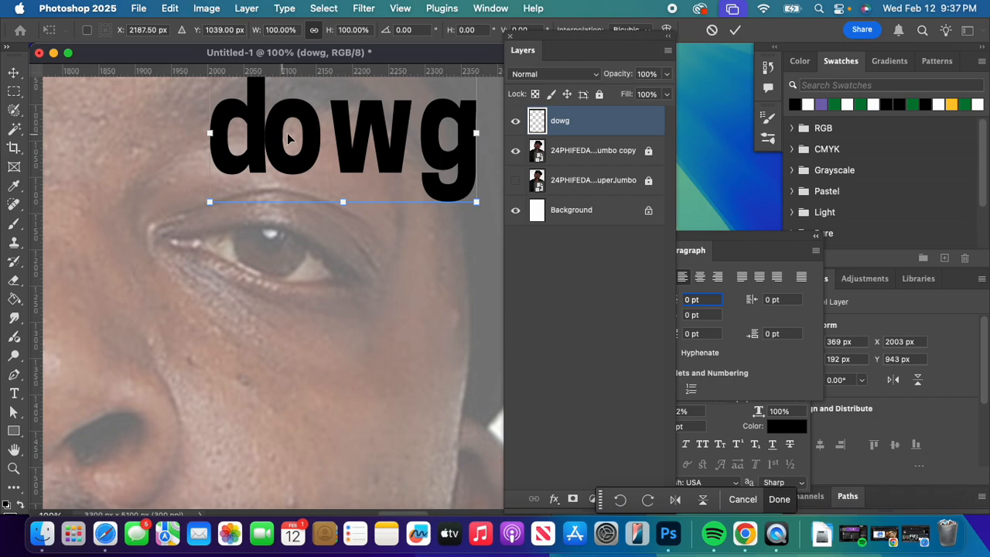
drag(288, 138, 231, 317)
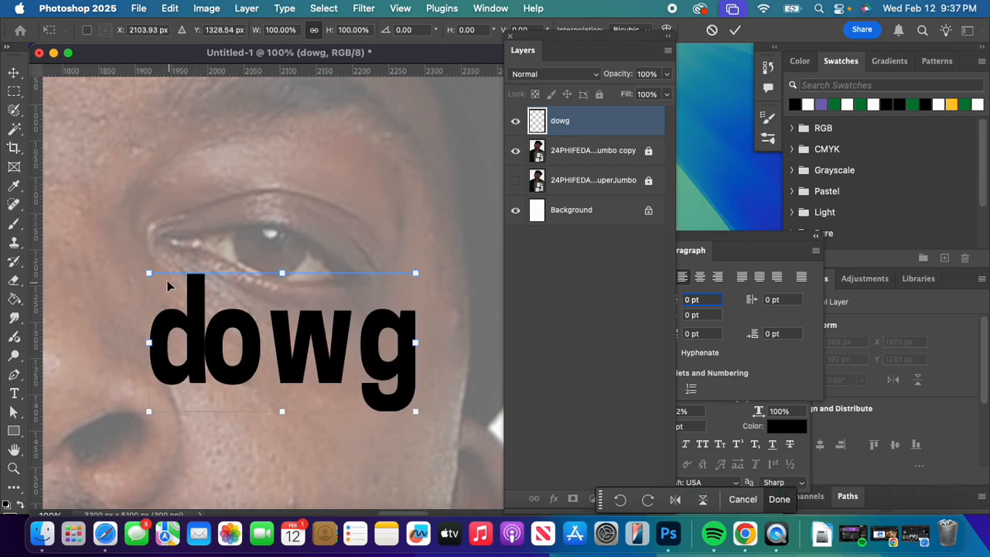
drag(144, 264, 190, 271)
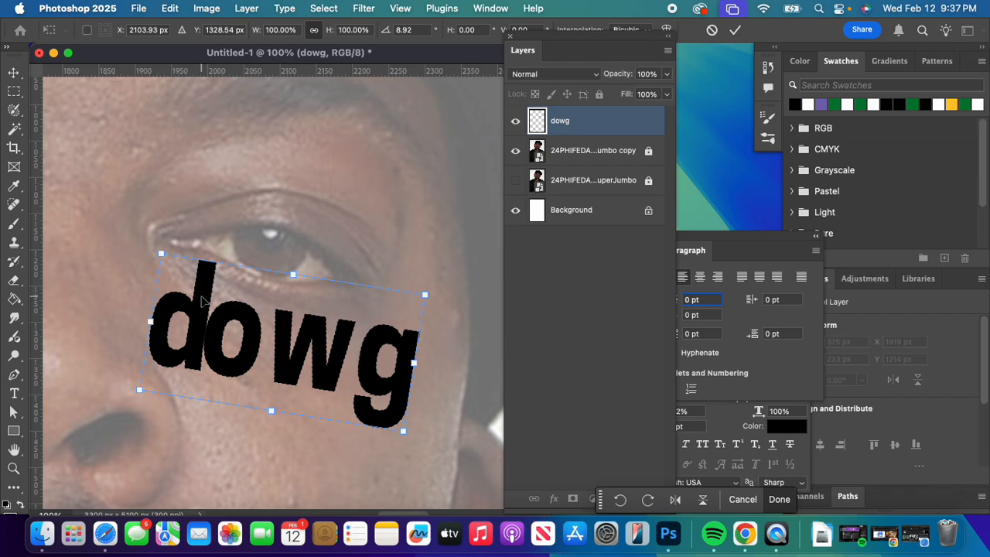
Skew the word's upper-left corner outward, and distort its lower-left corner inward to taper the "d" end
right_click(206, 294)
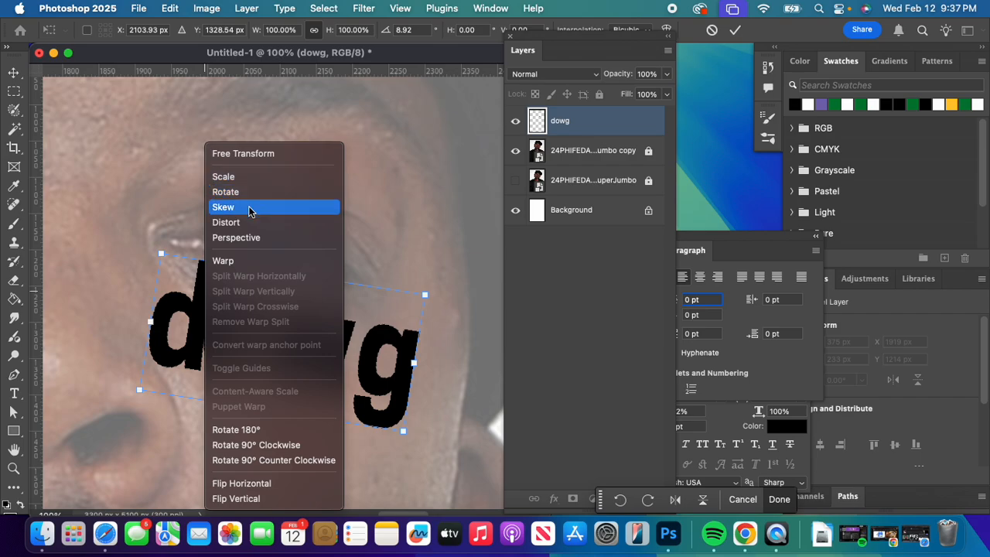
click(246, 207)
drag(161, 253, 116, 246)
right_click(177, 265)
click(203, 222)
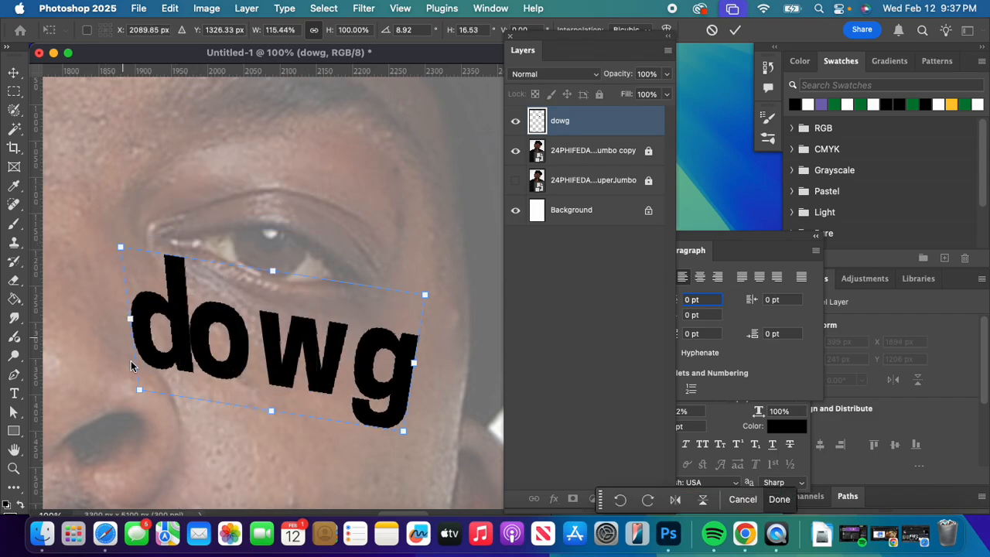
drag(140, 392, 407, 341)
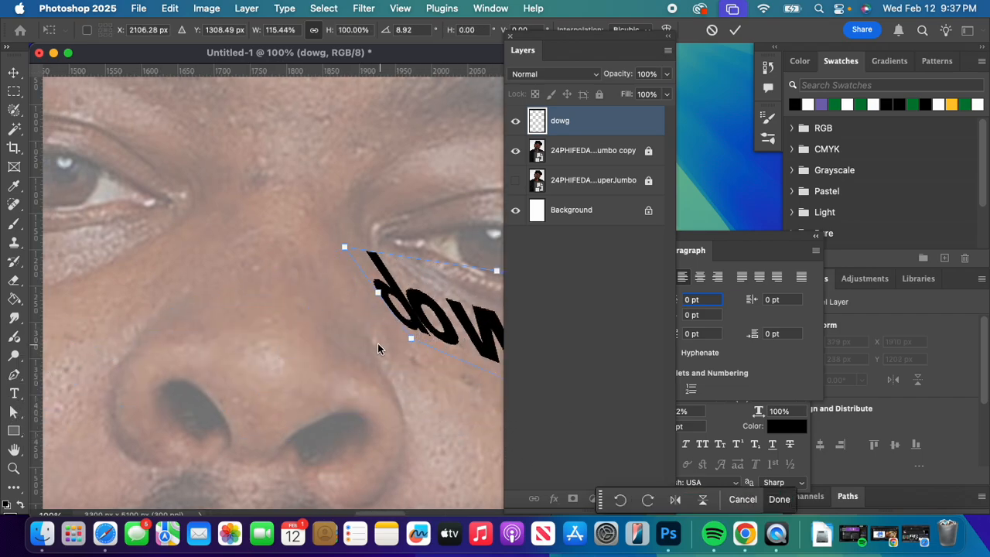
Apply a Perspective transform to "dowg", pulling its upper-left corner inward so the upper edge narrows beneath the eye
scroll(310, 317, right, 10)
right_click(190, 145)
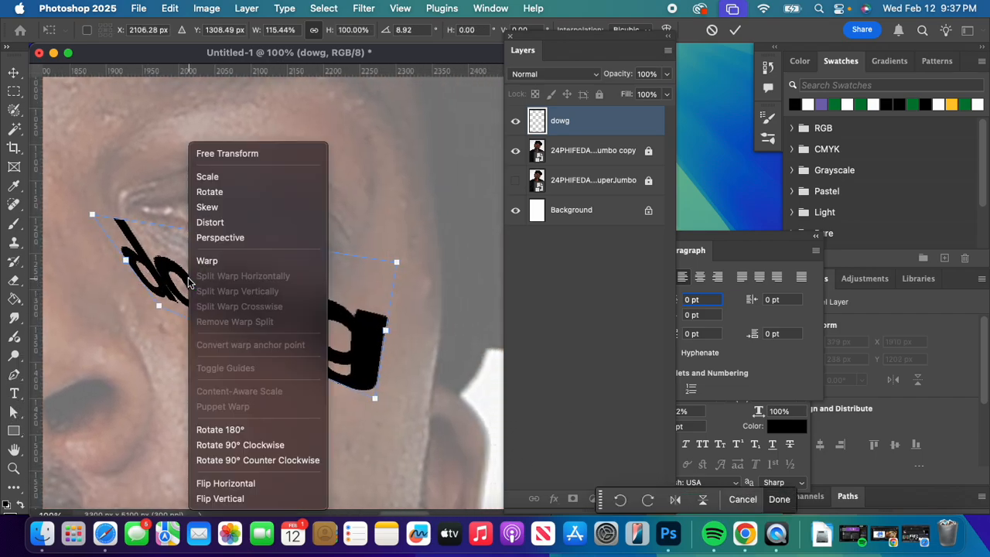
click(223, 239)
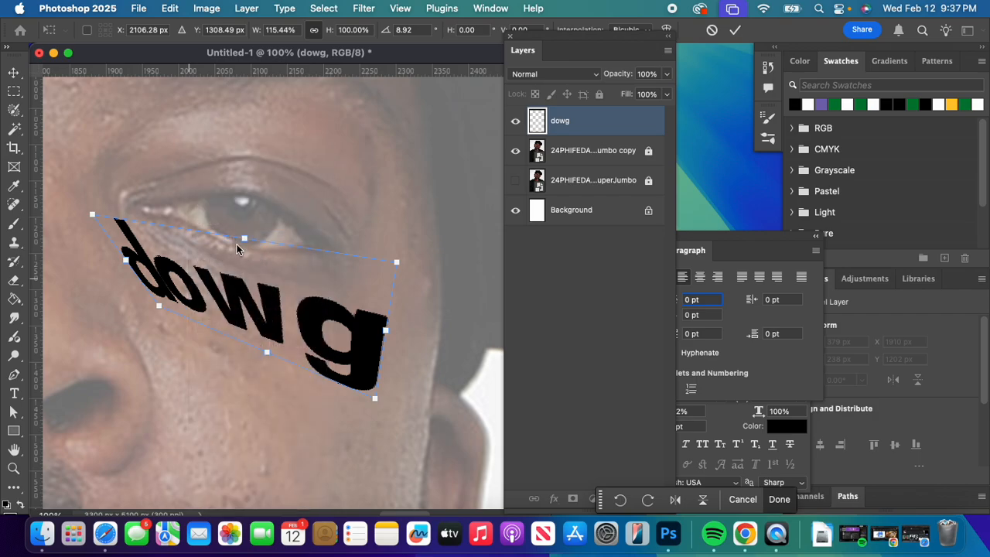
drag(93, 220, 157, 227)
Warp the "dowg" layer with the Arch preset, reduce its bend to -1.8, and commit the transform
right_click(214, 268)
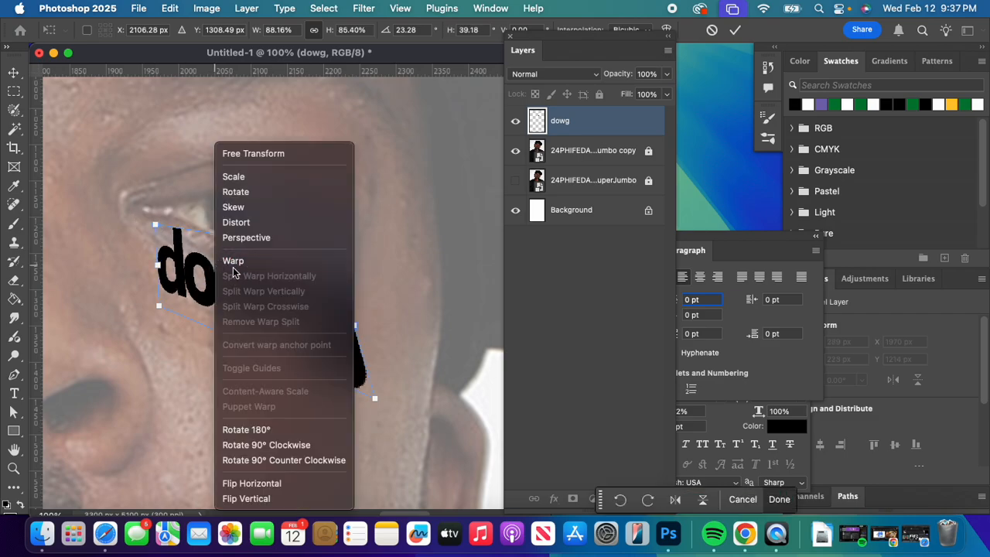
click(238, 265)
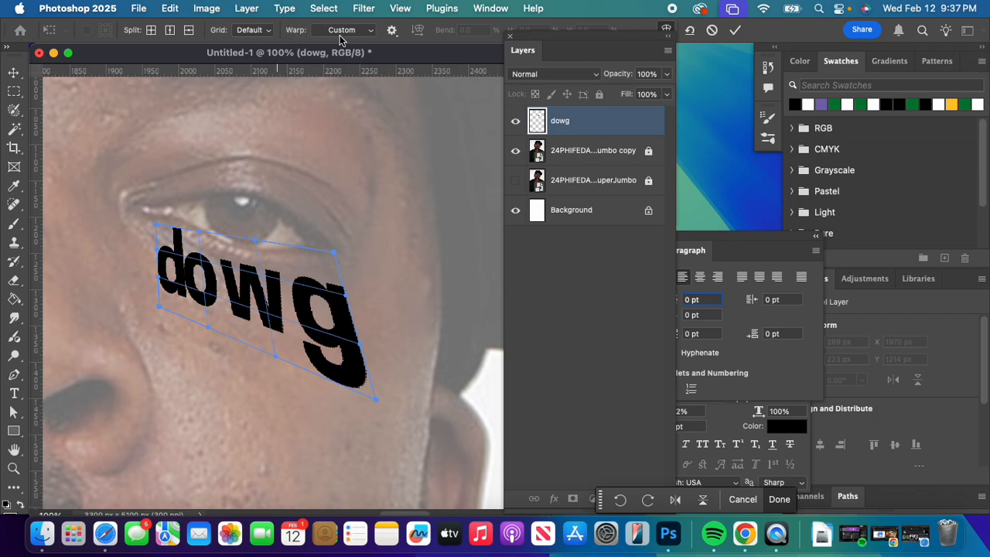
click(369, 31)
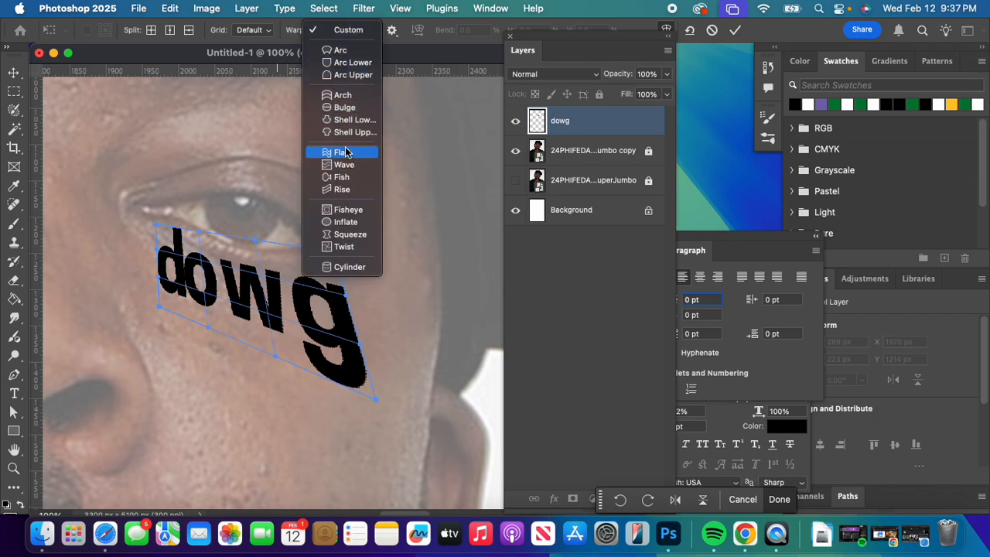
click(342, 95)
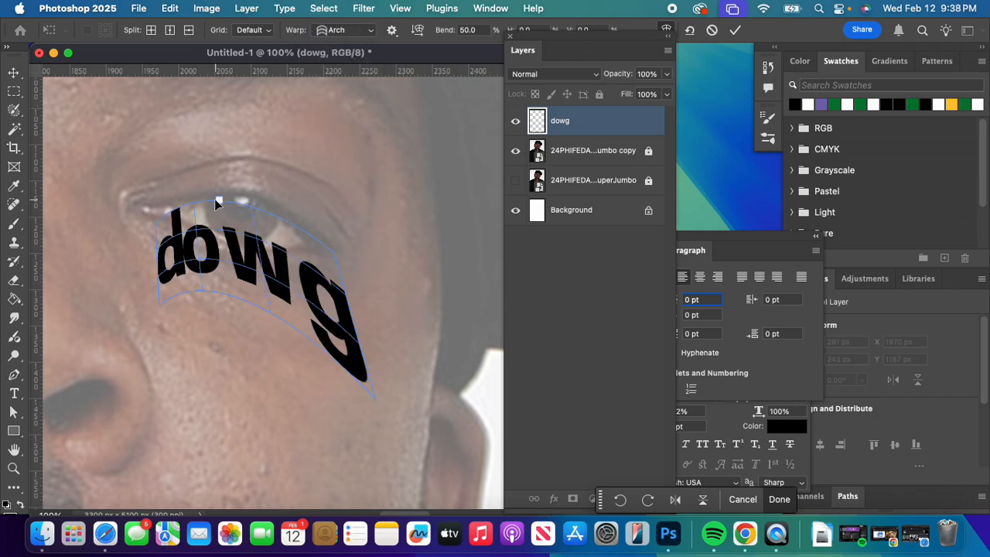
drag(217, 202, 238, 240)
right_click(241, 252)
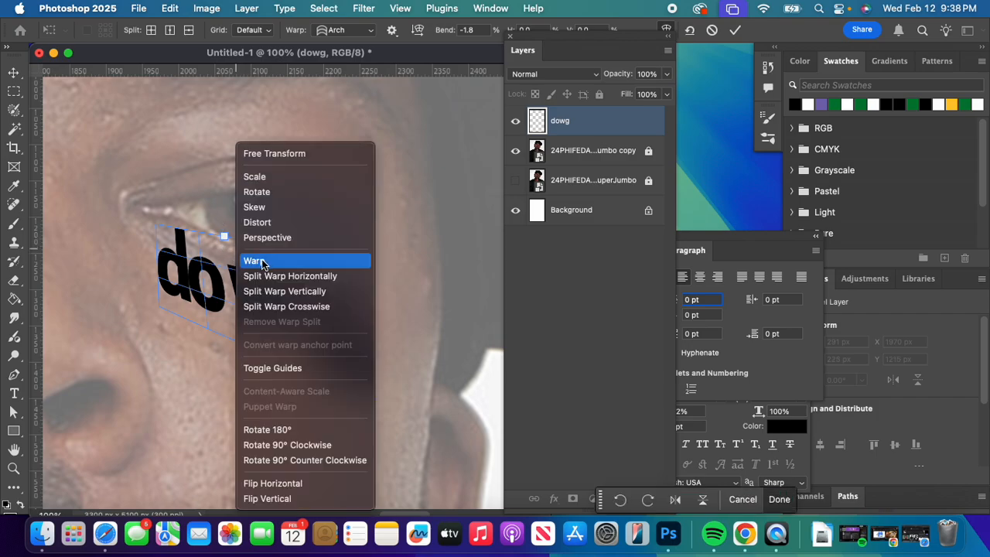
click(263, 262)
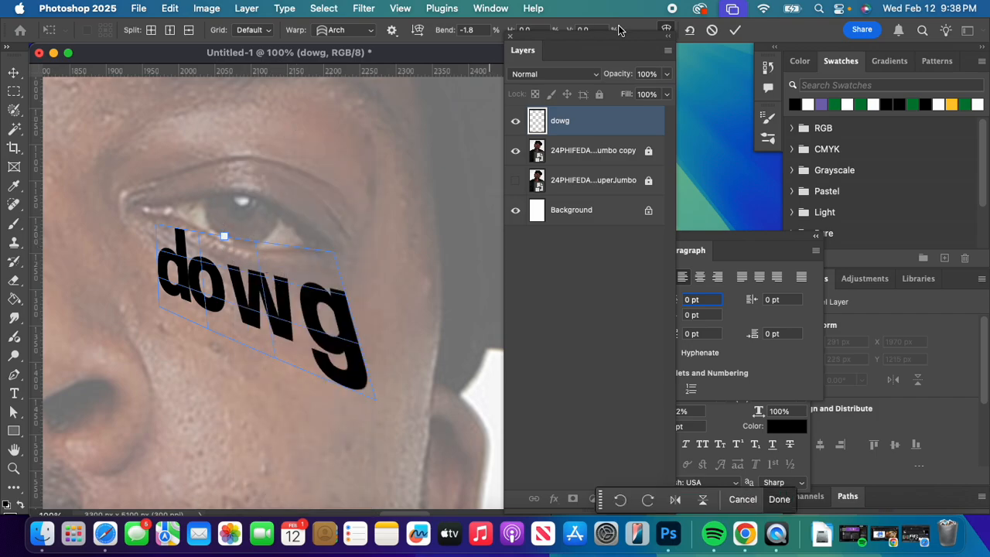
drag(619, 30, 630, 115)
click(735, 29)
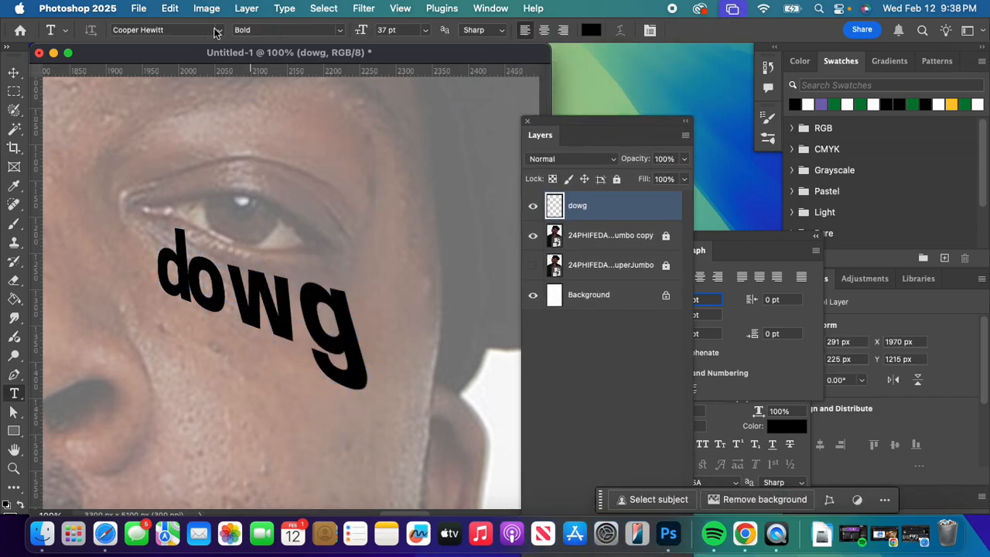
Apply a custom warp to "dowg", stretching the "d" end toward the inner eye corner and curving the upper edge along the lower eyelid
click(169, 7)
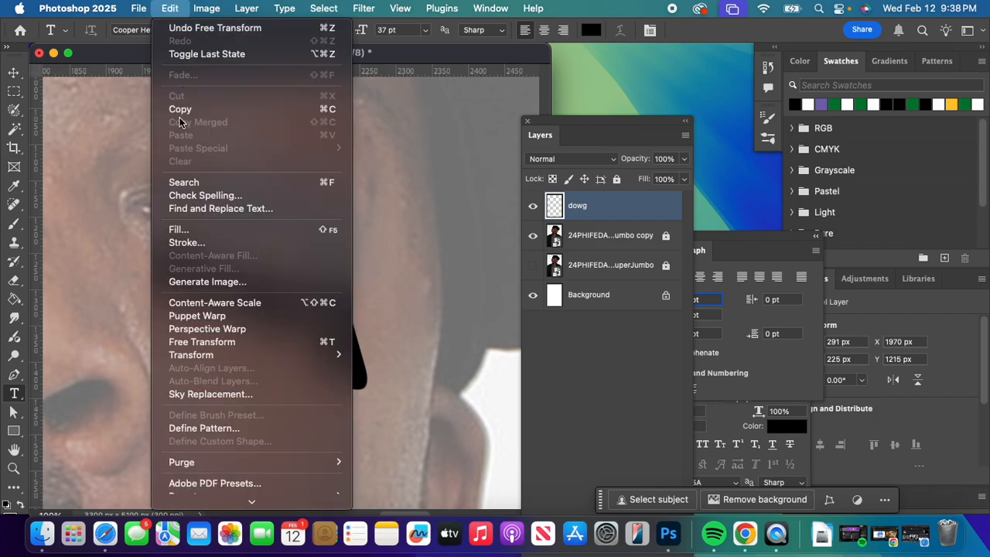
click(260, 343)
right_click(255, 309)
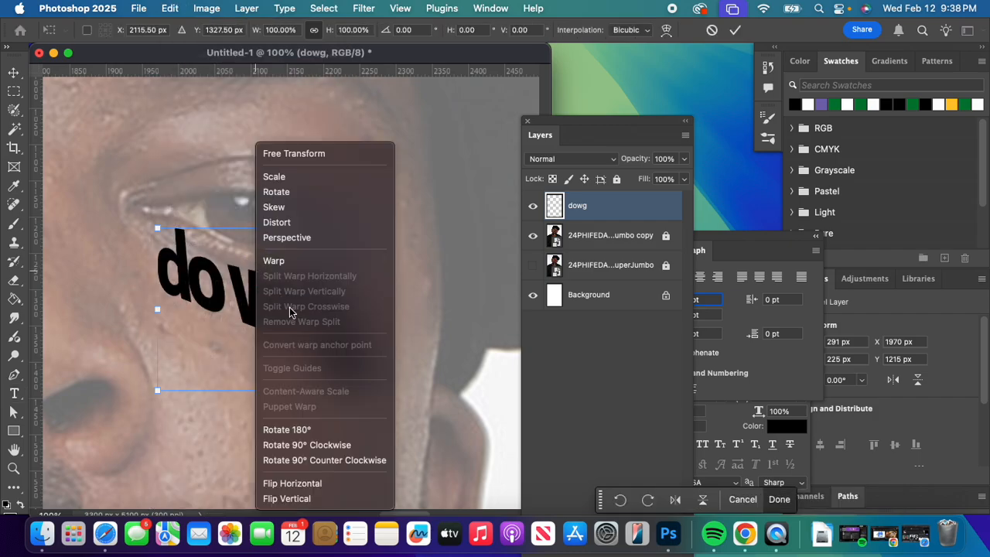
click(286, 265)
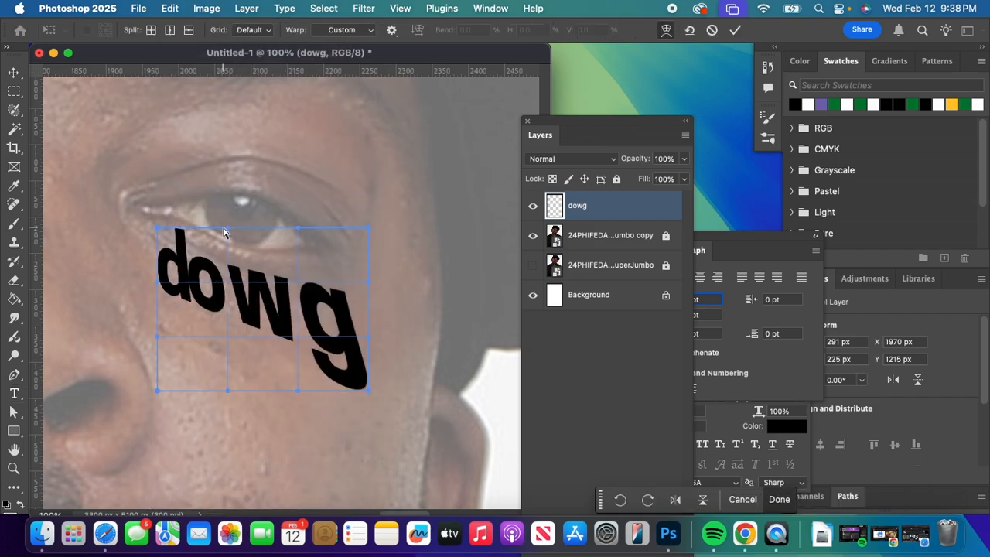
drag(224, 232, 240, 262)
drag(150, 230, 145, 209)
drag(261, 267, 259, 253)
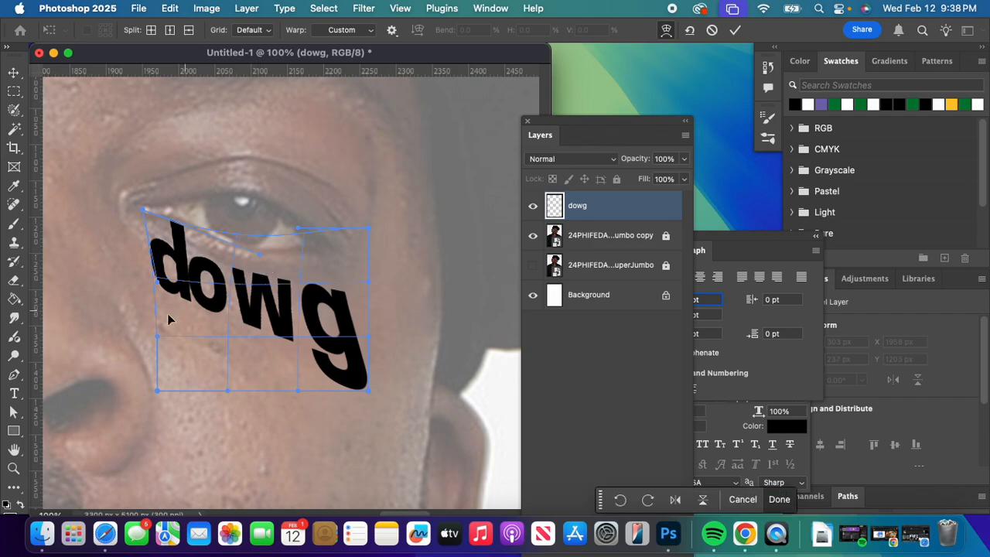
drag(155, 284, 147, 272)
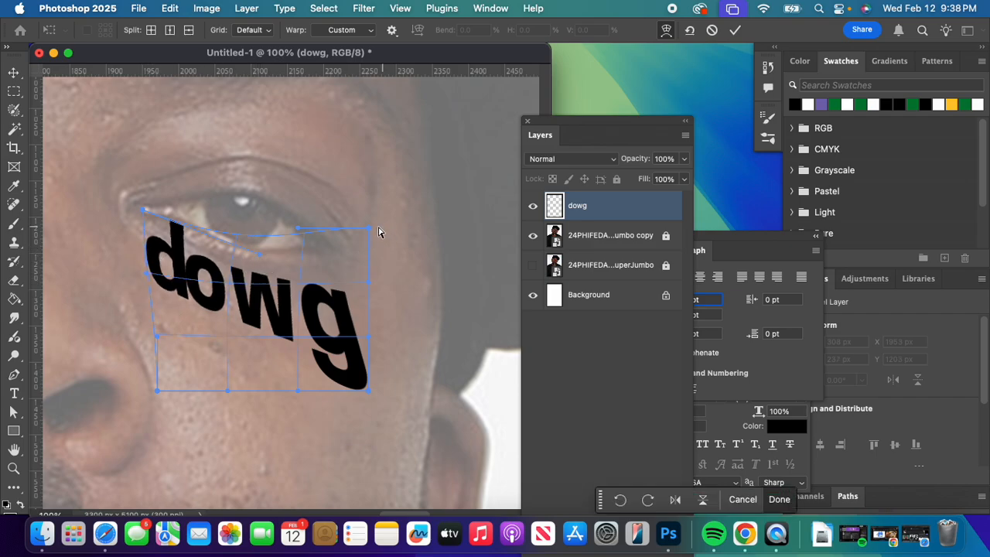
drag(378, 231, 309, 301)
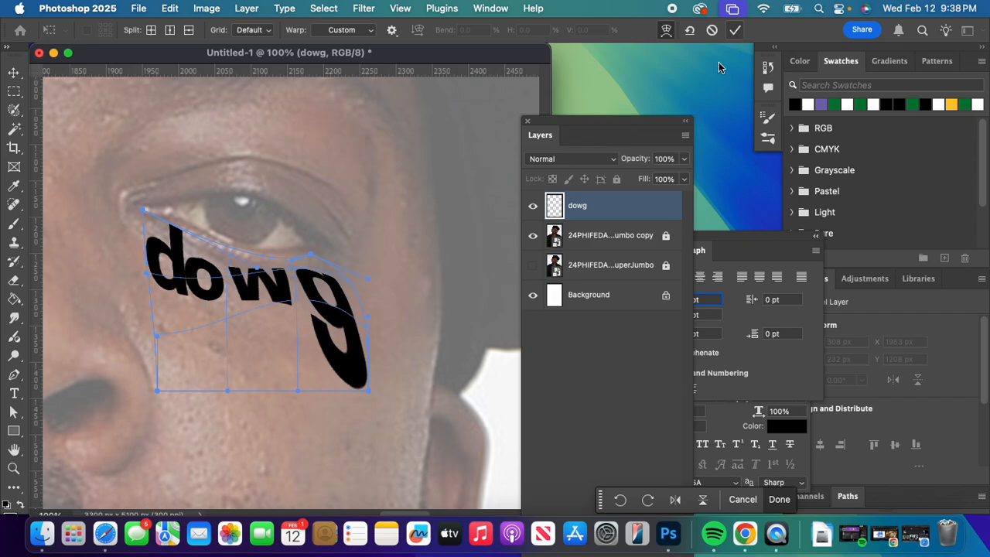
key(Return)
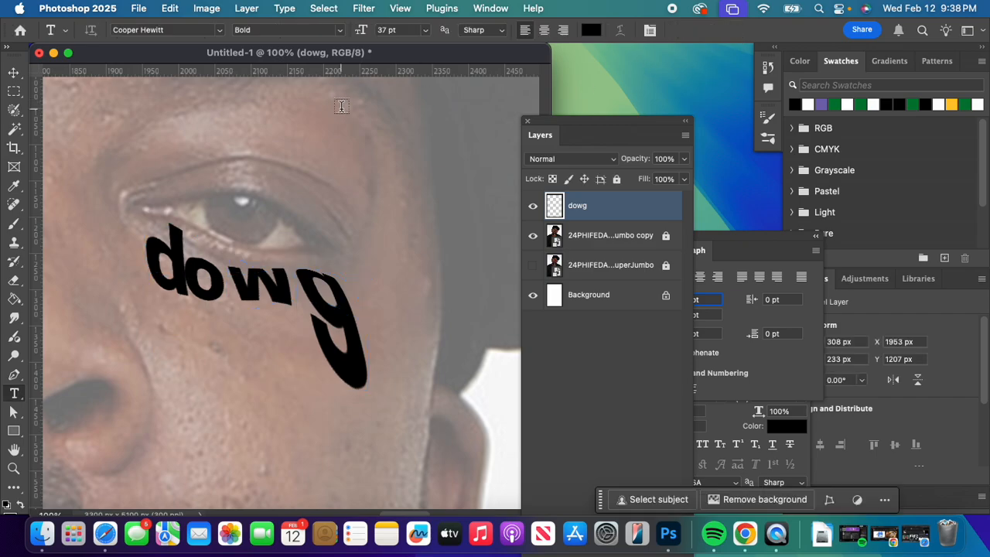
Add the text "tribe" above the eye and format it with -60 tracking and All Caps
click(203, 145)
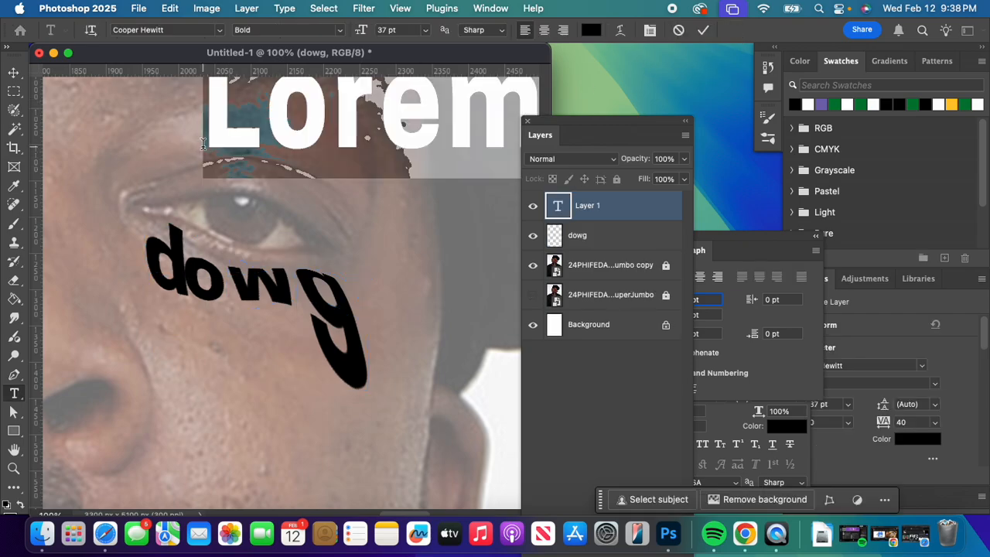
text(ibe)
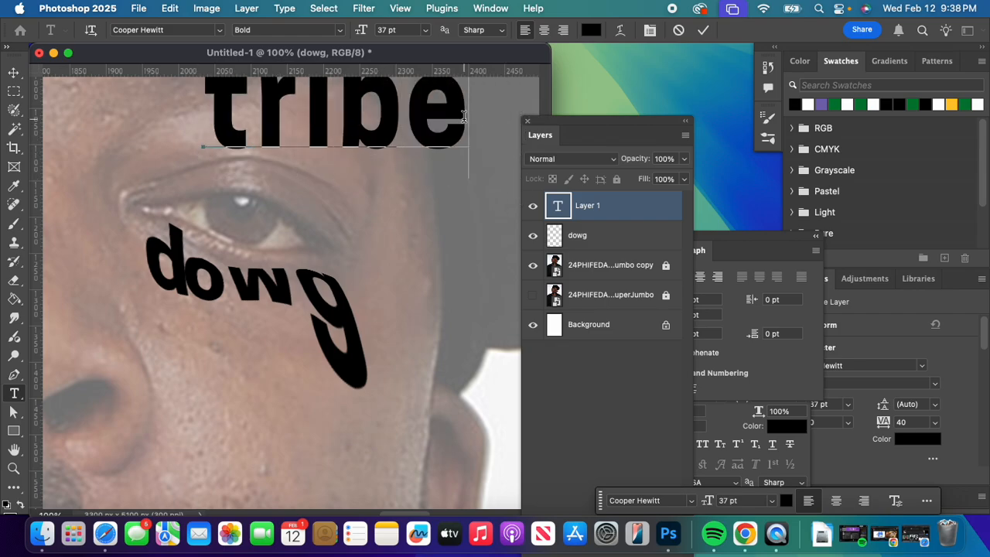
drag(462, 113, 192, 108)
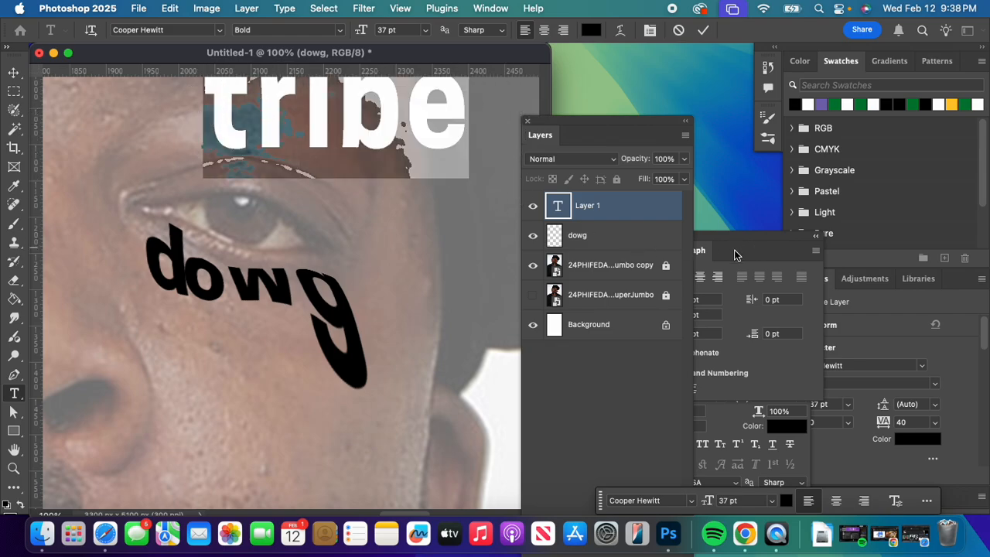
drag(718, 334, 459, 218)
mouse_move(483, 298)
mouse_down()
mouse_move(475, 288)
mouse_move(483, 293)
mouse_up()
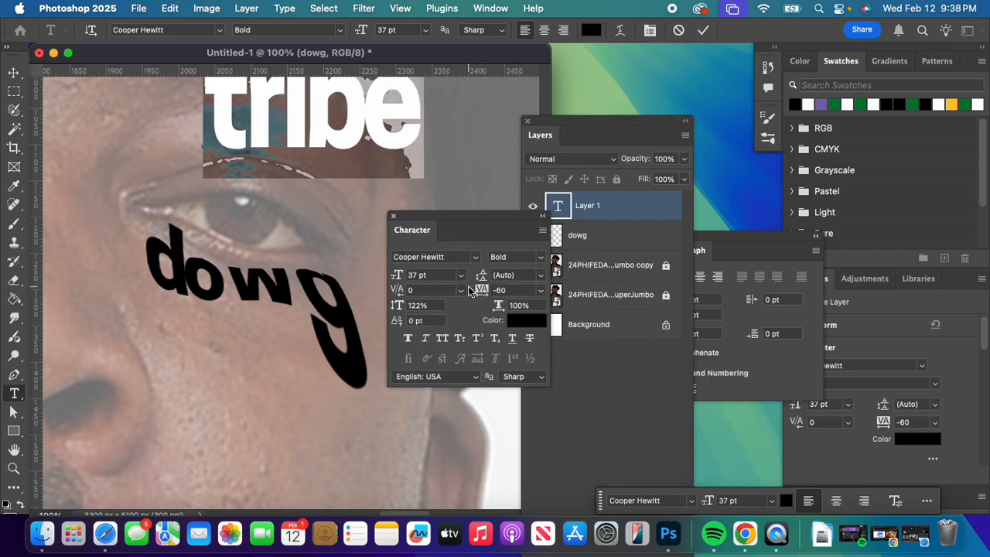
click(442, 339)
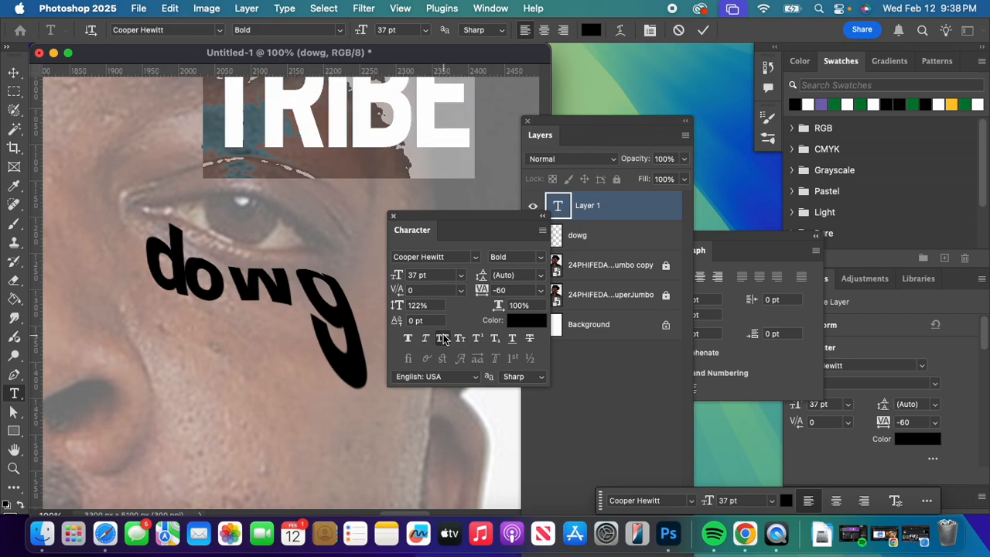
drag(502, 226, 600, 321)
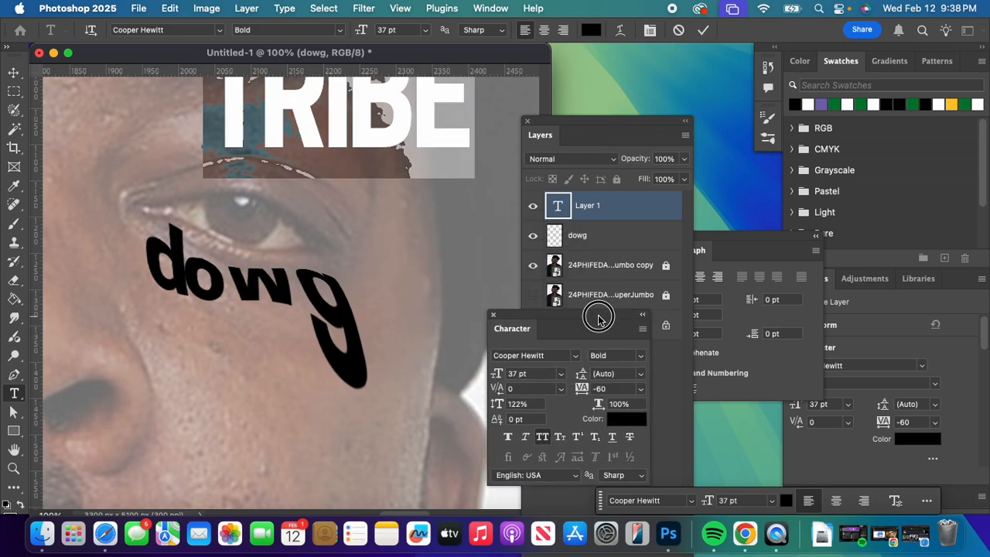
Rasterize the "tribe" type layer
right_click(636, 211)
scroll(719, 496, down, 10)
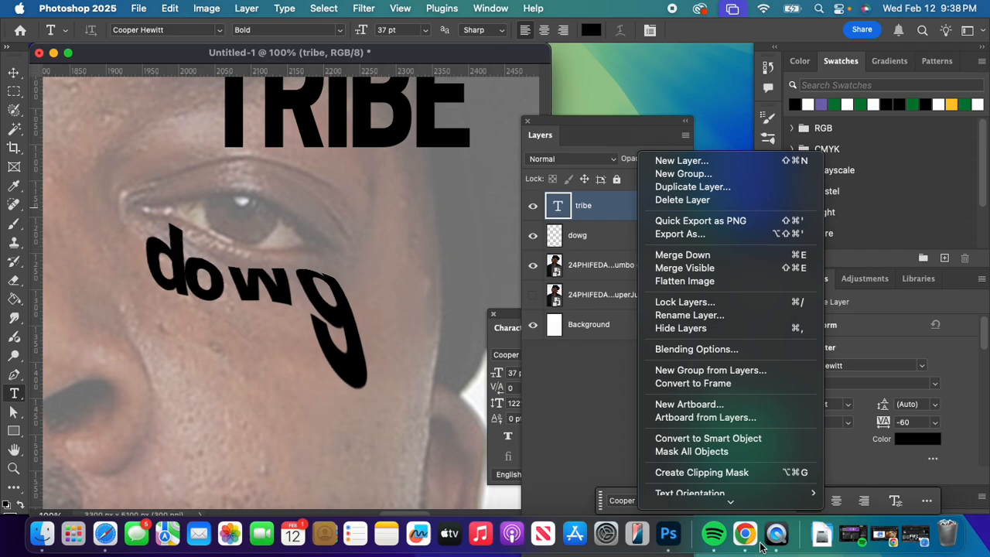
click(709, 445)
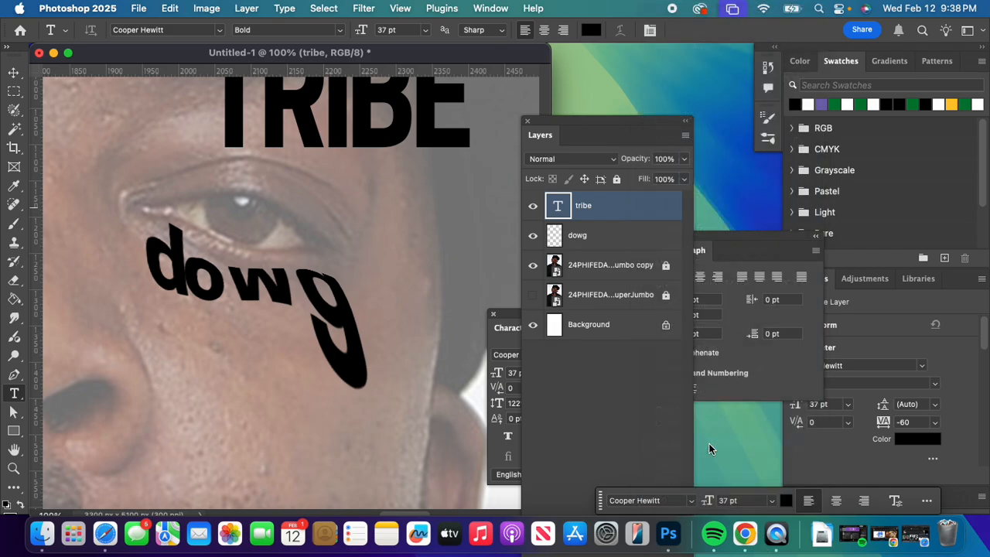
Free-transform the "tribe" layer, scaling it to about 50.7%, rotating it about 15.3° clockwise, and placing it above the eye's outer half
click(168, 8)
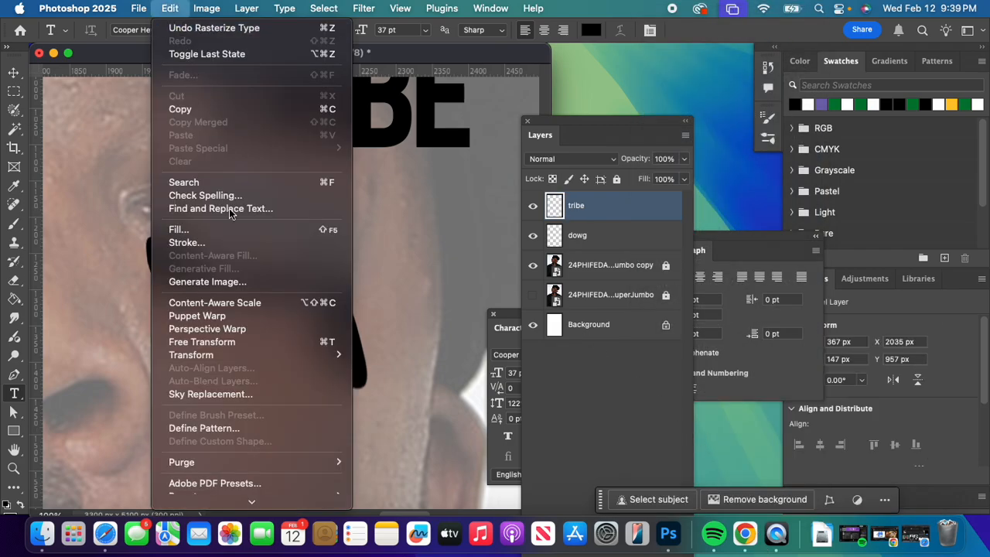
click(377, 258)
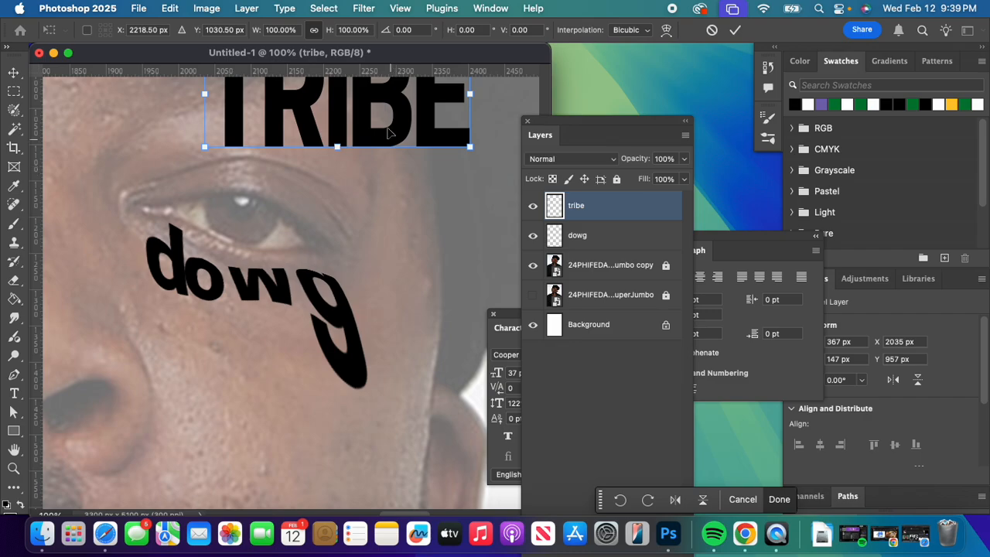
drag(348, 116, 365, 183)
drag(464, 139, 464, 172)
drag(290, 225, 329, 166)
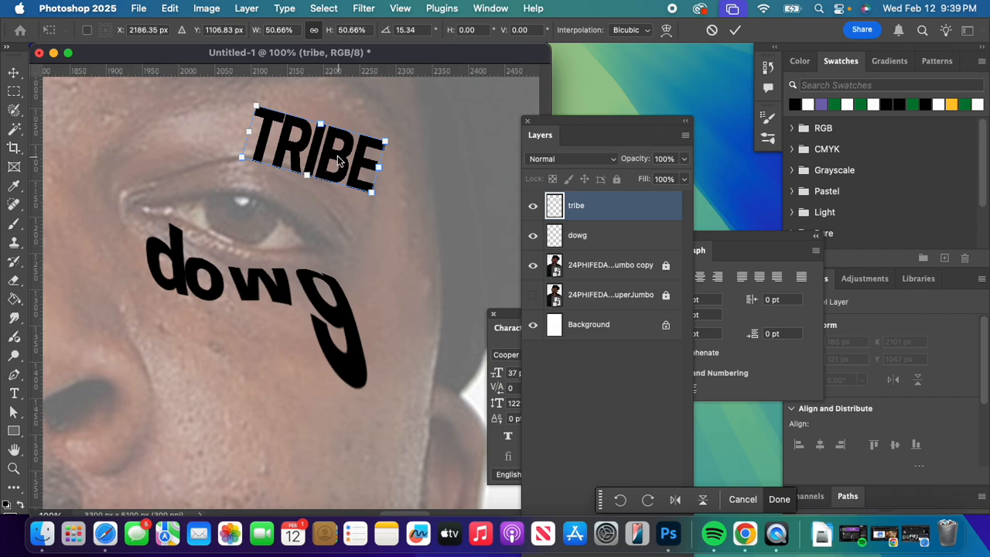
Warp "TRIBE" by pulling its lower corners toward the inner and outer eye so the lower edge arches over the upper eyelid
right_click(337, 160)
click(362, 262)
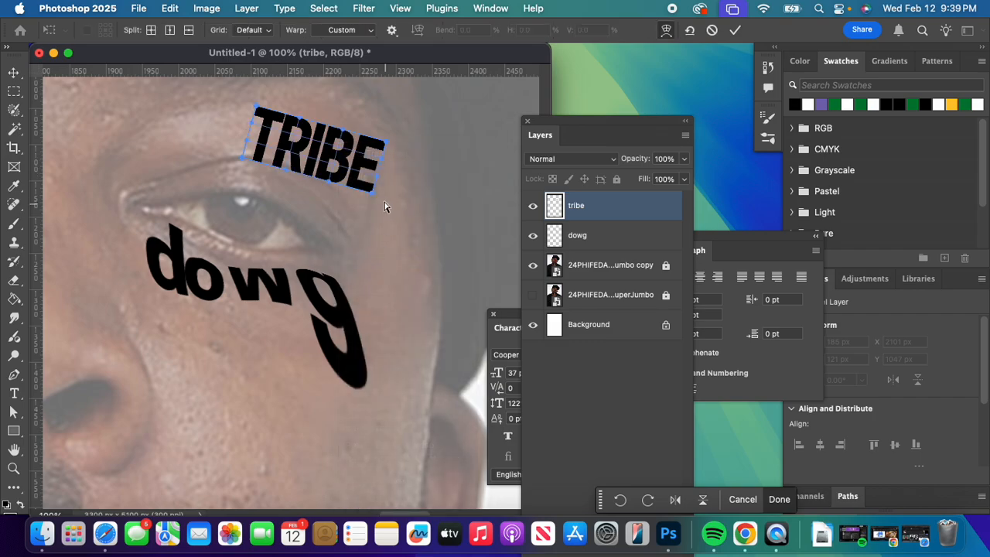
drag(372, 198, 362, 270)
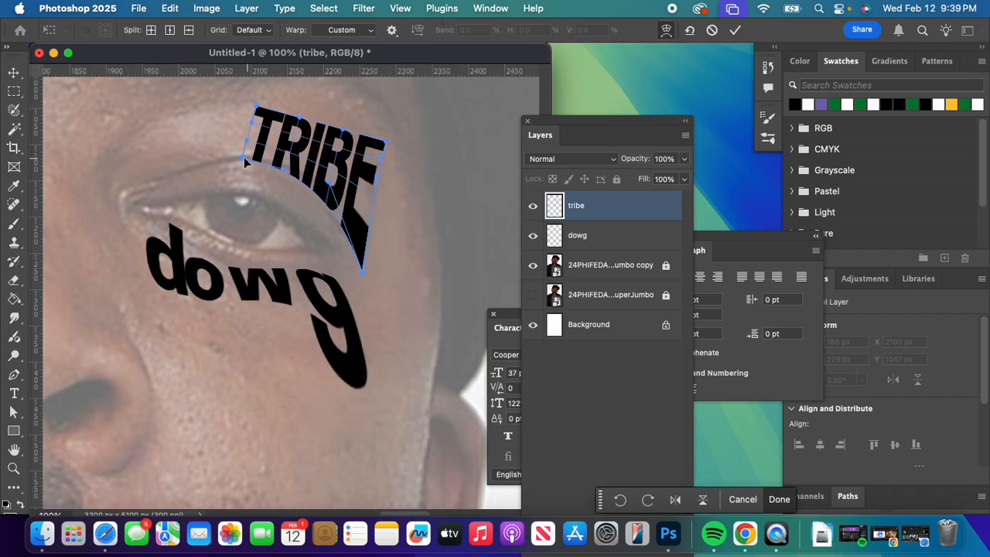
drag(244, 157, 162, 173)
drag(284, 173, 295, 136)
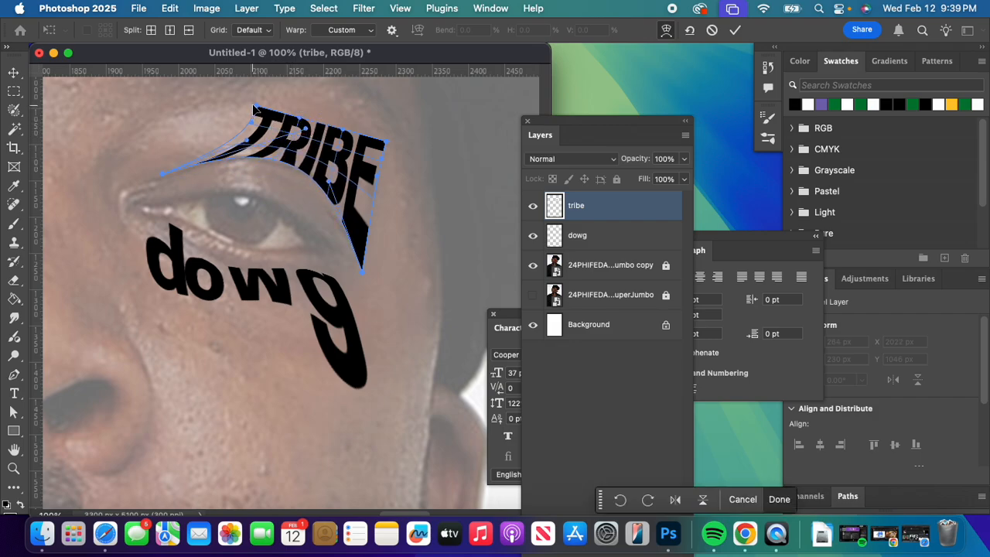
Stretch the upper corners of the "TRIBE" warp outward toward the brow and temple, bulge the "E" end outward, and commit the warp
drag(254, 108, 254, 83)
drag(388, 147, 430, 130)
drag(383, 162, 430, 194)
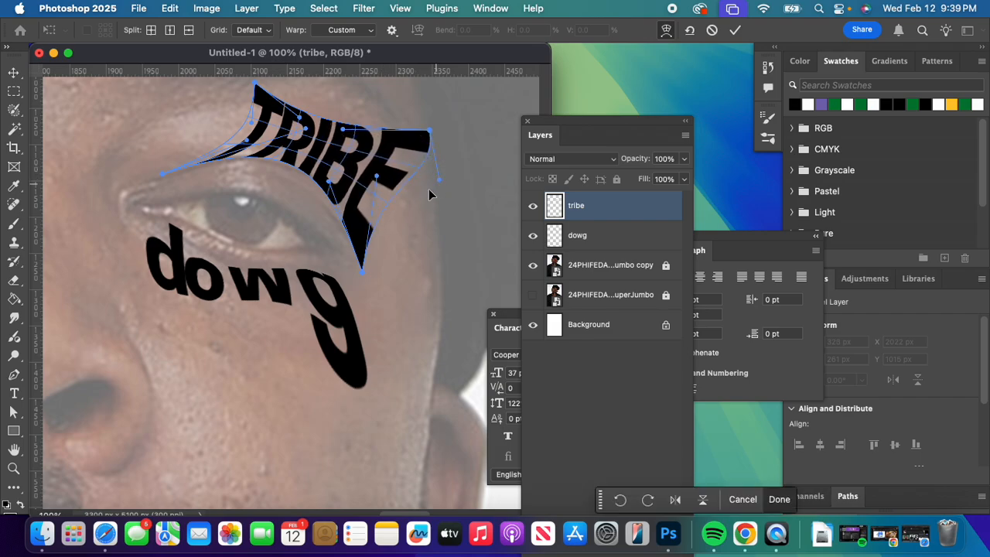
mouse_move(375, 180)
mouse_down()
mouse_move(454, 265)
mouse_move(364, 188)
mouse_up()
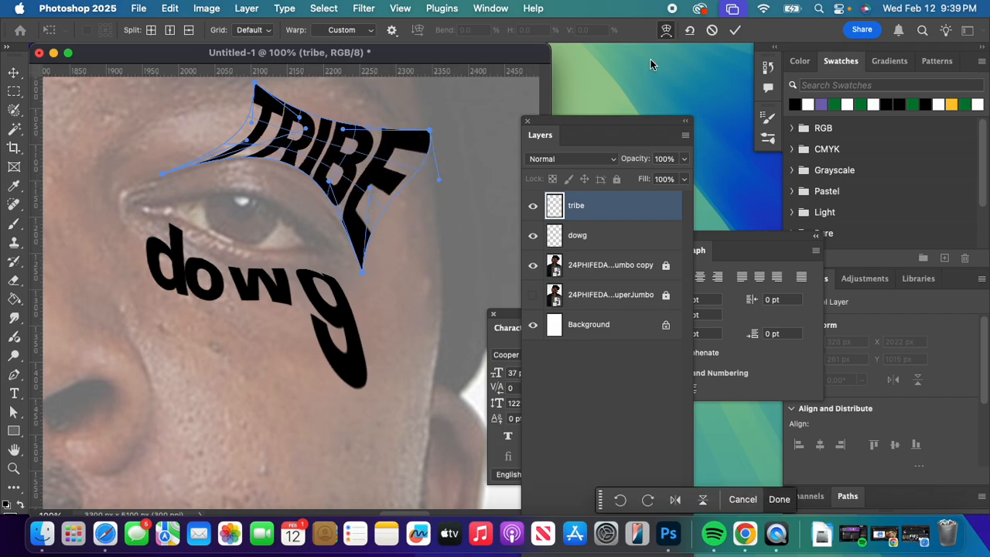
click(739, 30)
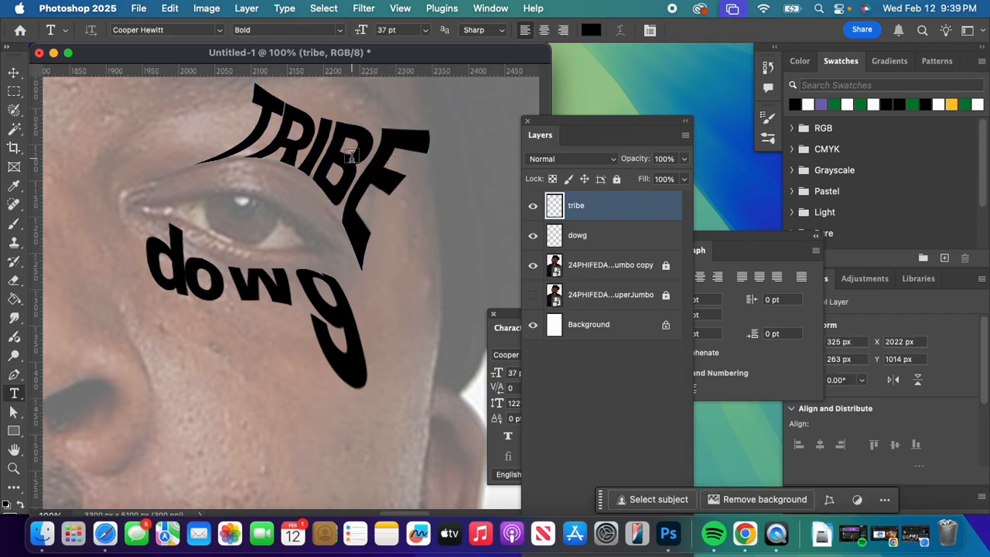
Check the words against the whole portrait, zoom in to about 78% on the nose and eye, and enlarge the document window
key(super+0)
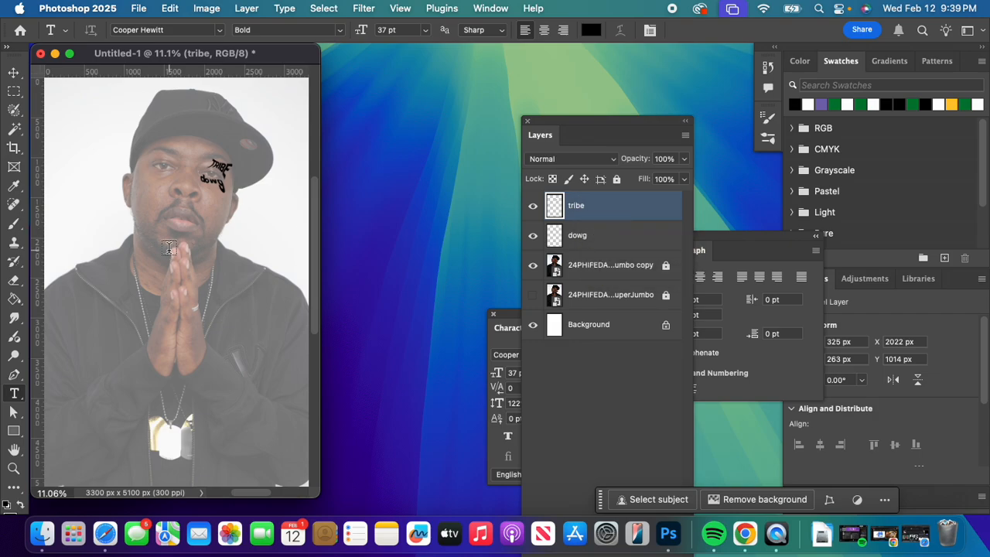
click(14, 468)
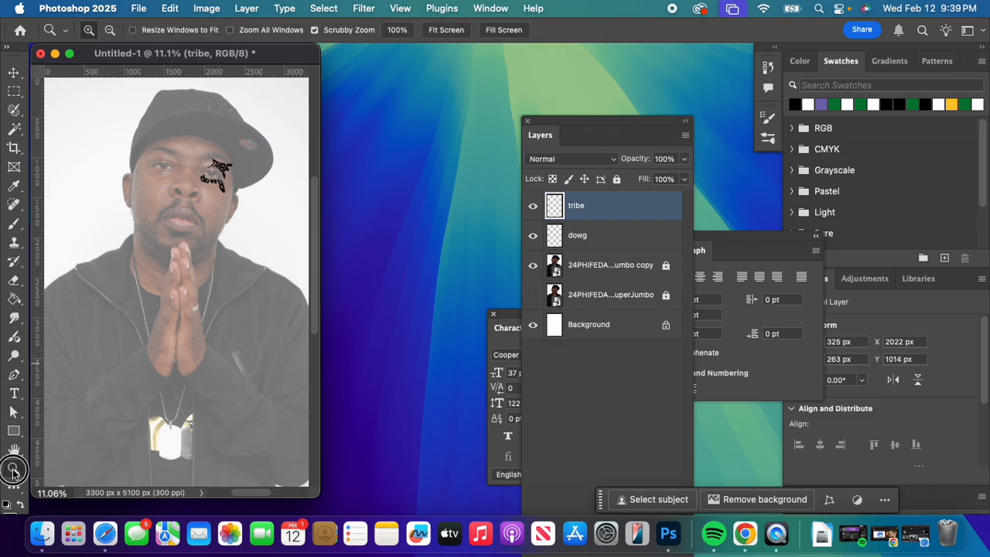
drag(200, 161, 304, 228)
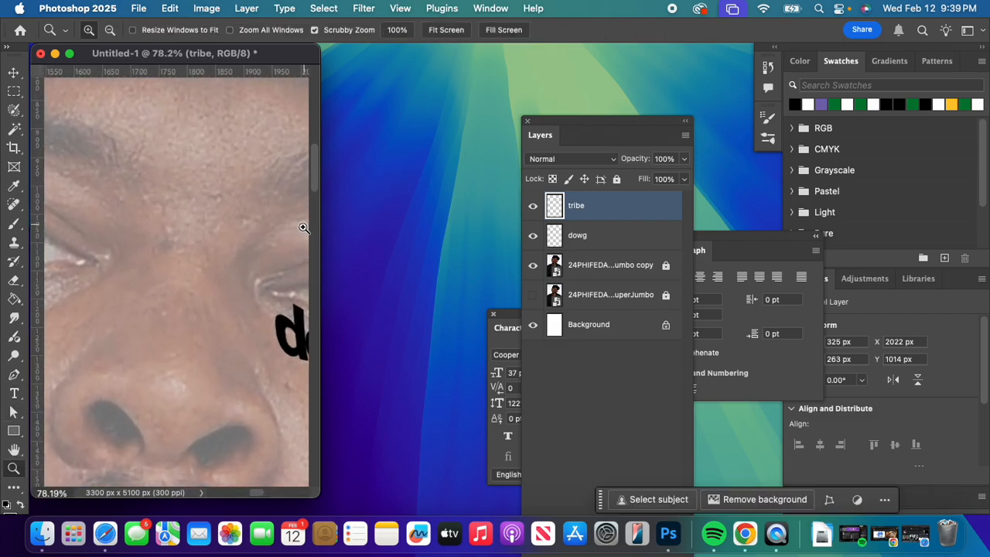
drag(317, 496, 613, 507)
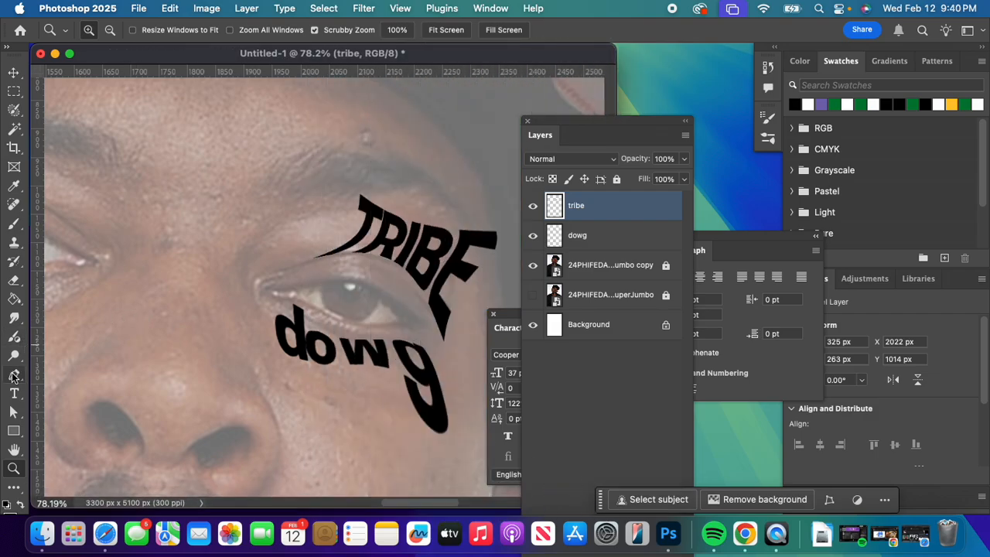
With the Freeform Pen in Path mode, draw a path from beside the nose, around the nostril, and down the mustache edge
drag(14, 376, 75, 377)
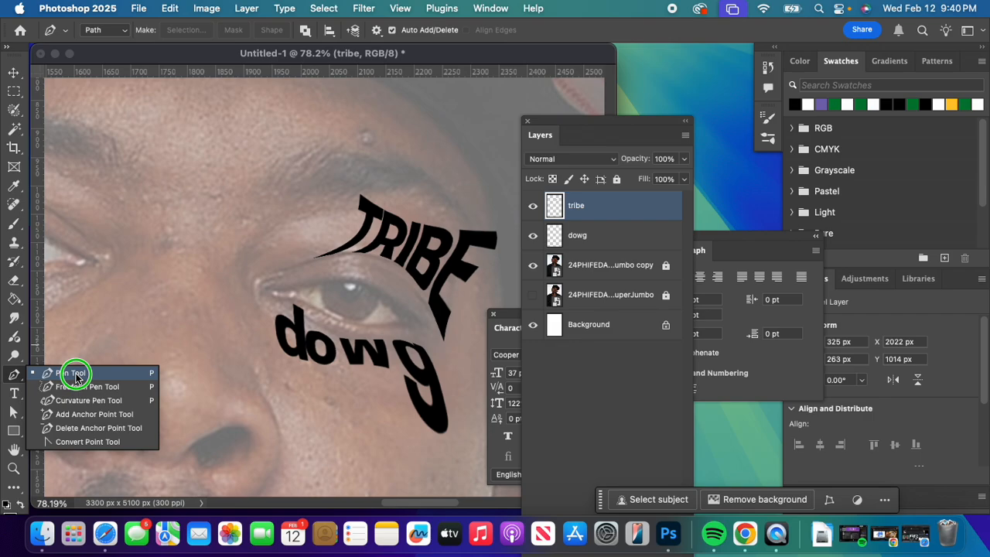
drag(75, 377, 85, 387)
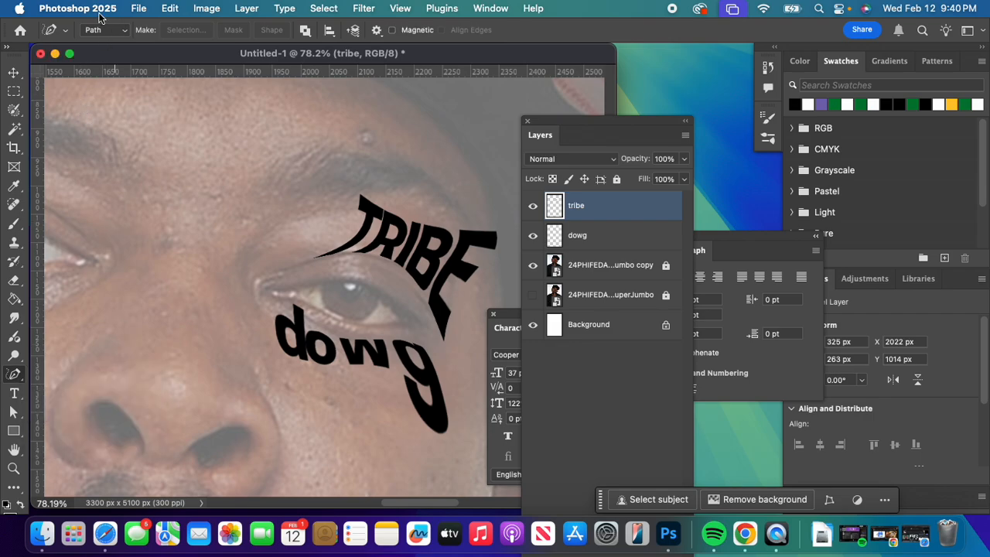
click(119, 31)
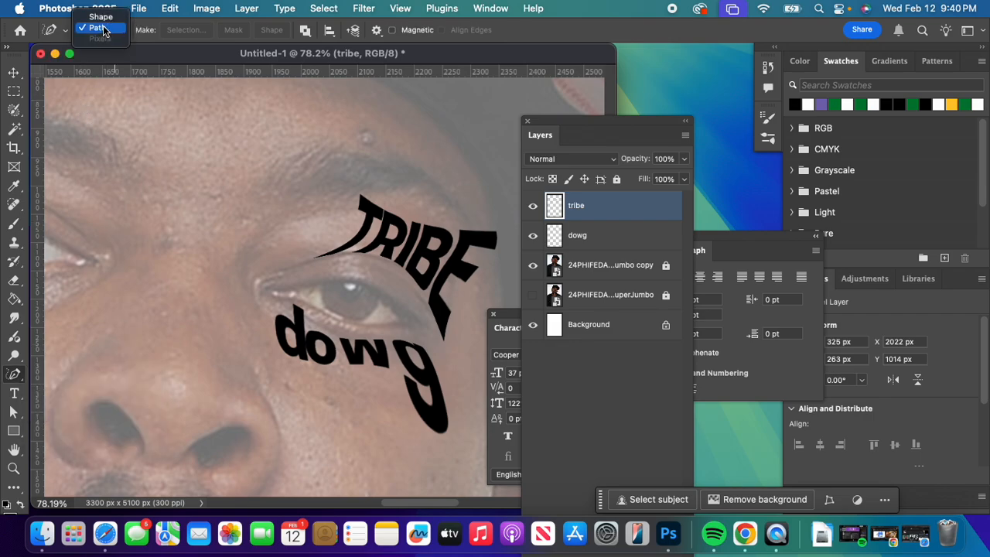
click(103, 29)
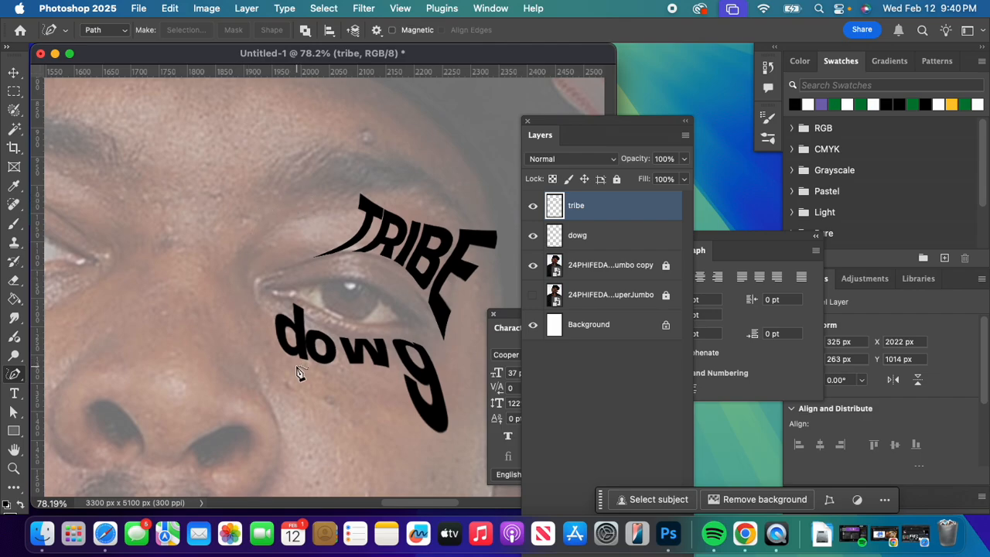
scroll(293, 368, down, 5)
scroll(293, 368, down, 3)
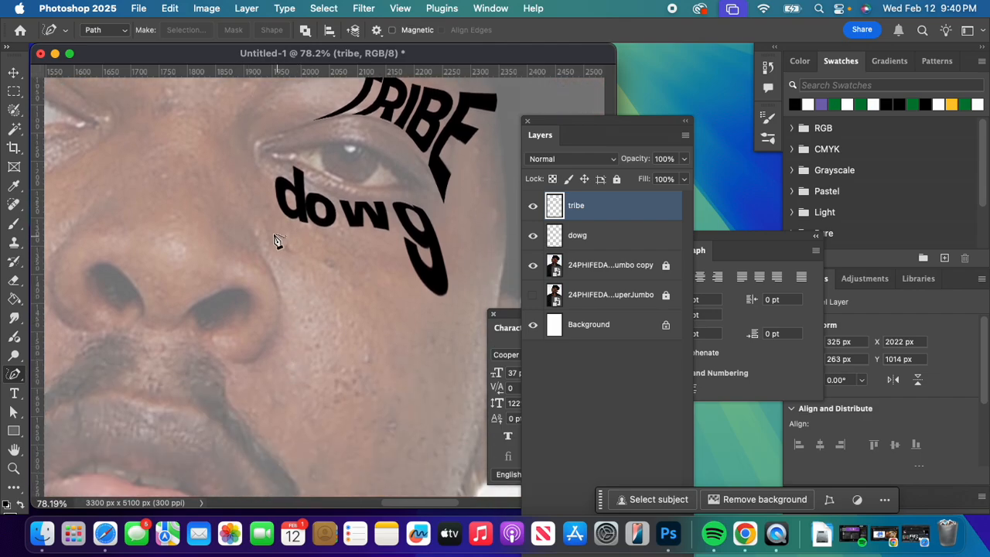
mouse_move(250, 226)
mouse_down()
mouse_move(274, 282)
mouse_move(273, 314)
mouse_move(253, 354)
mouse_move(215, 354)
mouse_move(220, 397)
mouse_move(244, 437)
mouse_move(306, 497)
mouse_up()
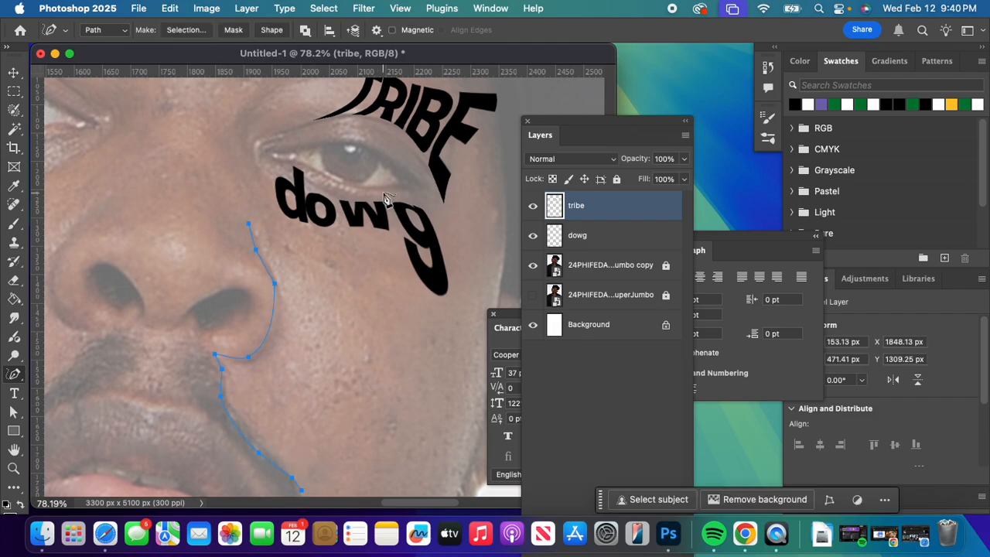
Start 12 pt Cooper Hewitt Bold text at the upper end of the nose path and enter "TRIBE CALLED QUEST" along it
scroll(387, 200, down, 2)
scroll(387, 199, down, 2)
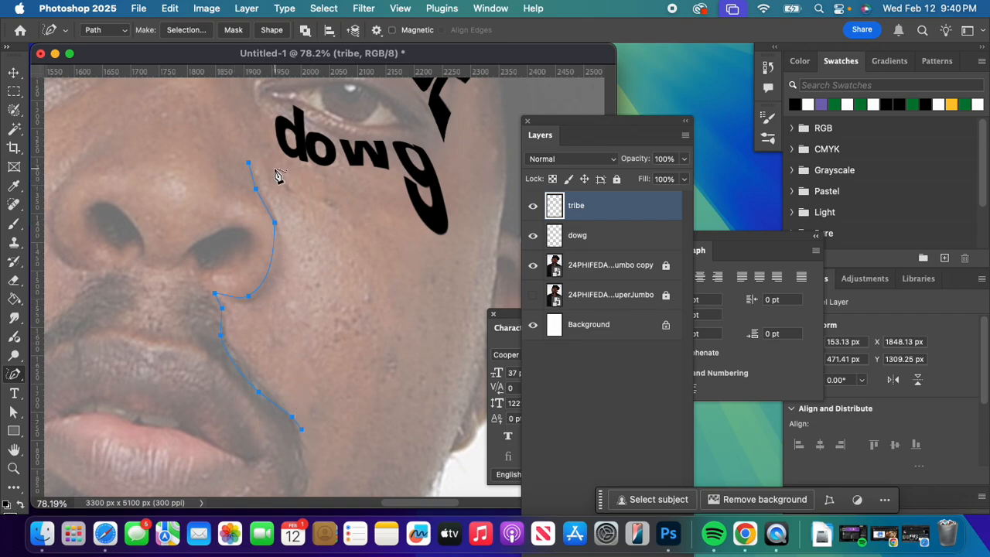
click(16, 392)
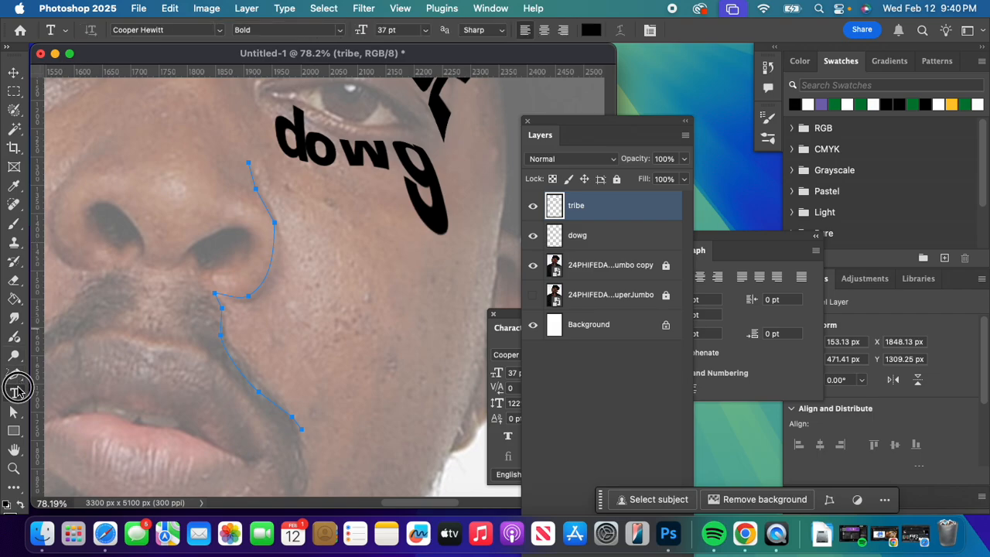
click(65, 387)
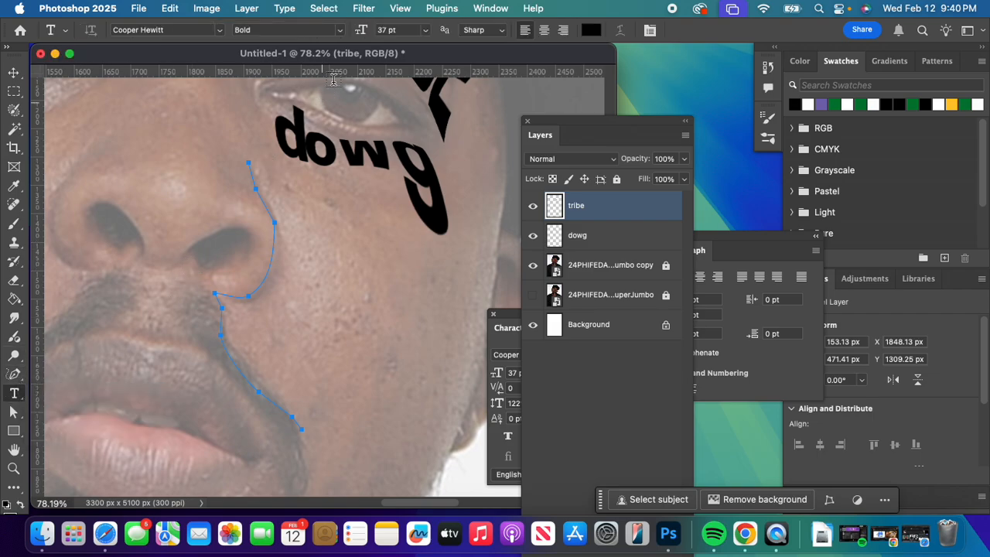
click(426, 31)
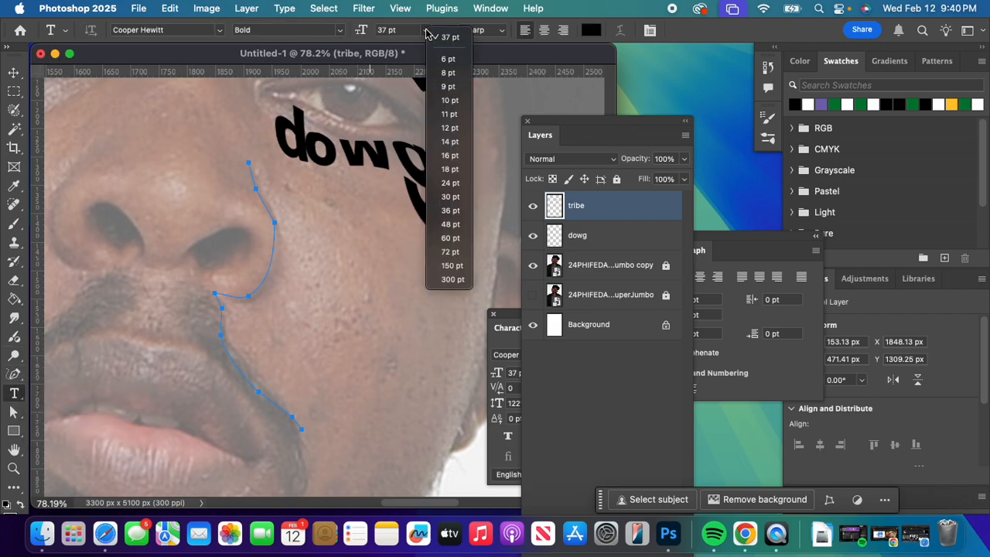
click(450, 128)
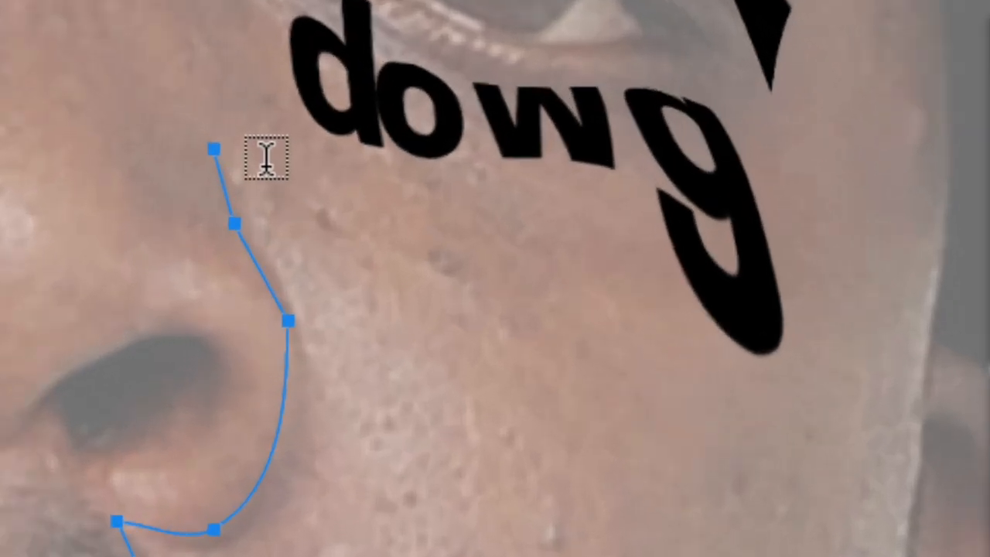
click(222, 172)
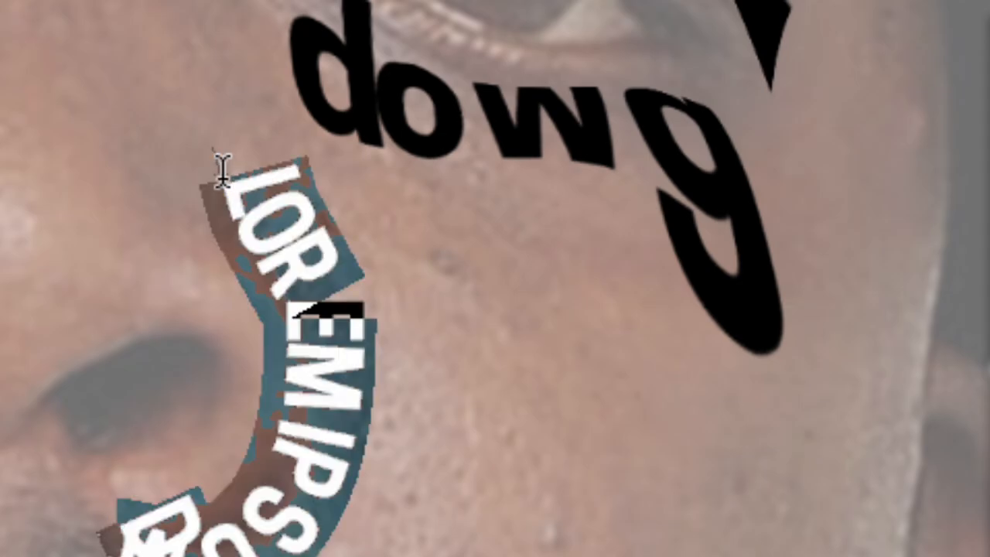
key(super)
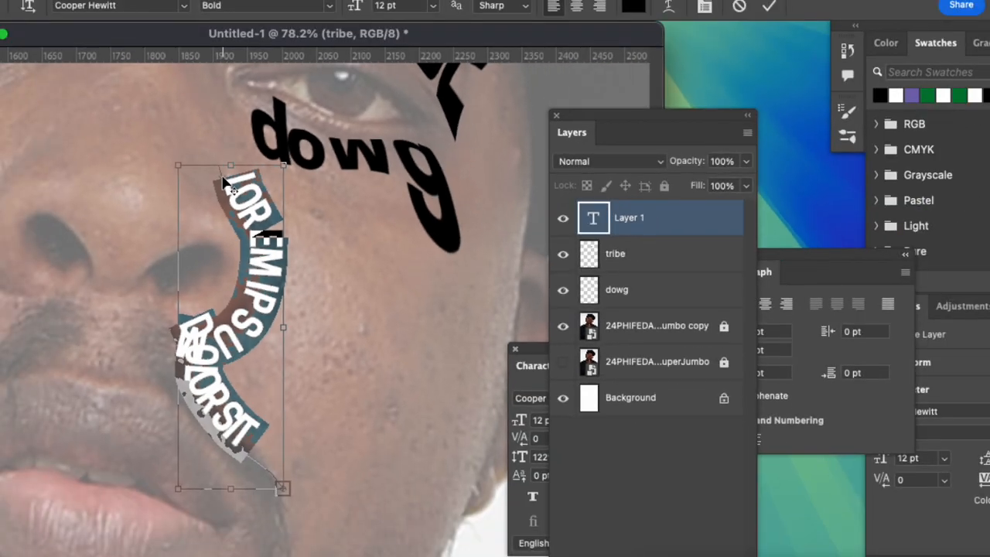
text(T)
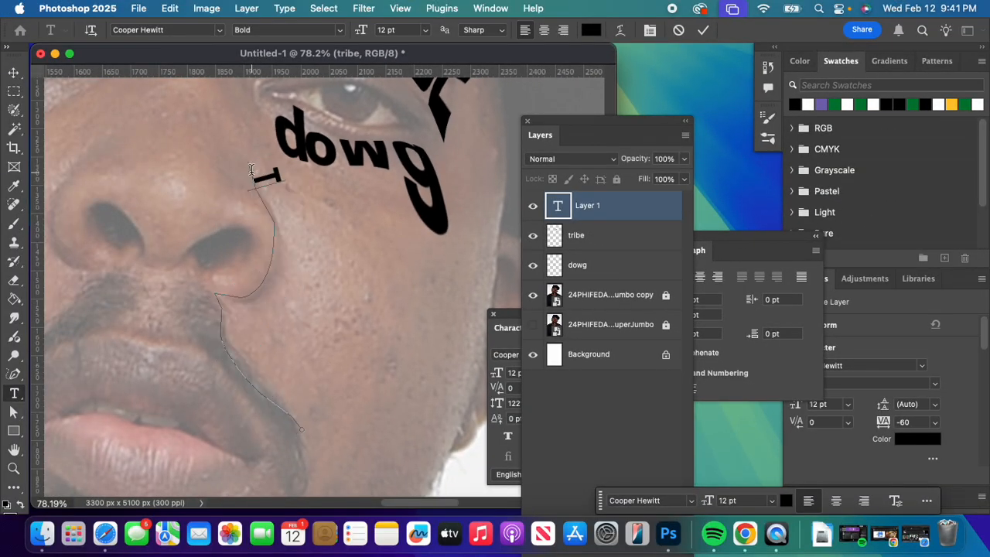
text(RIBECALL)
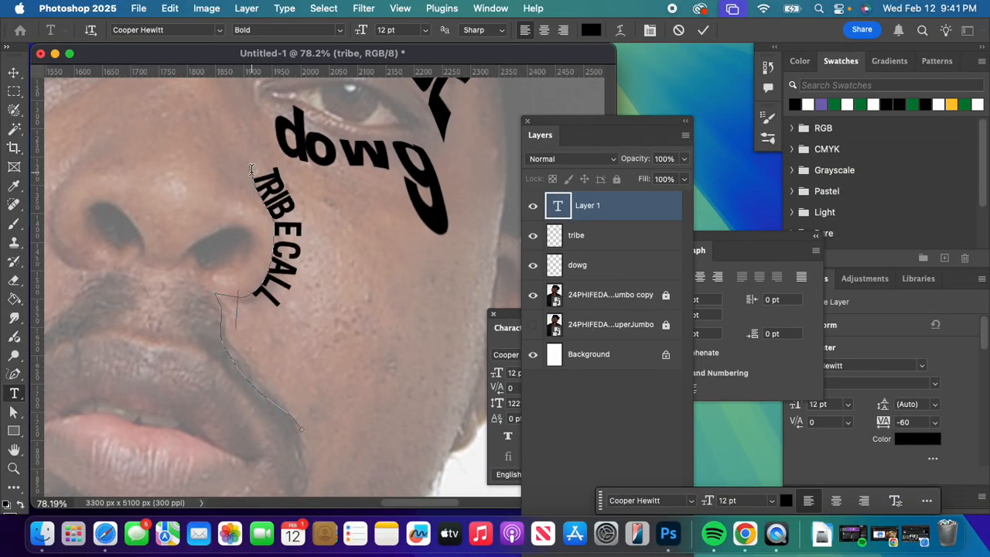
text(EDQUEST)
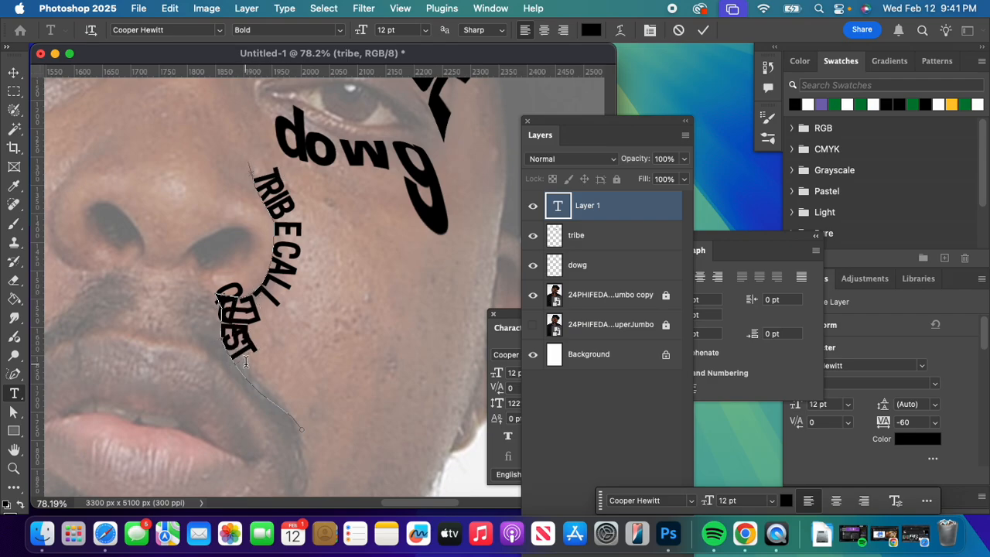
Select all the path text and set its size to 9 pt and its tracking to -120
drag(246, 362, 325, 200)
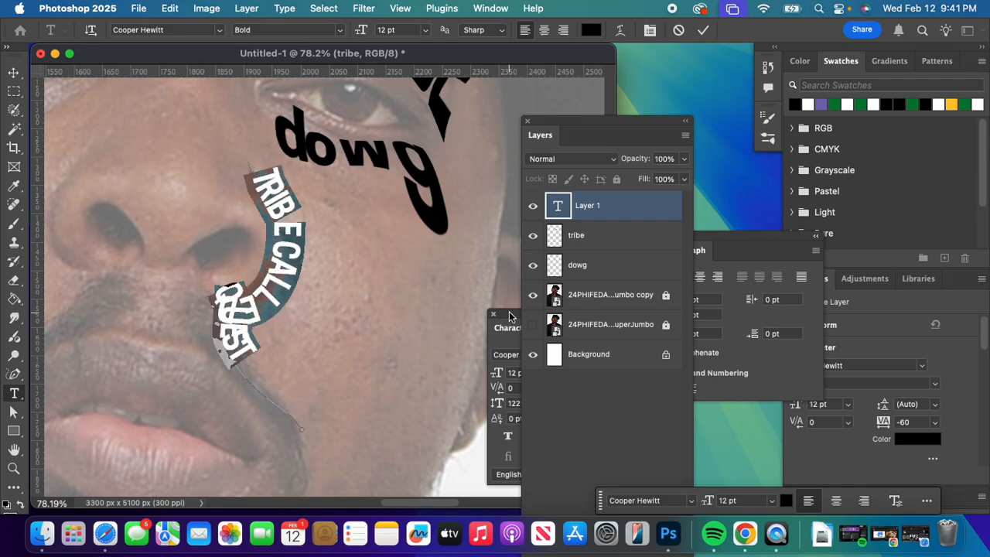
drag(511, 327, 365, 267)
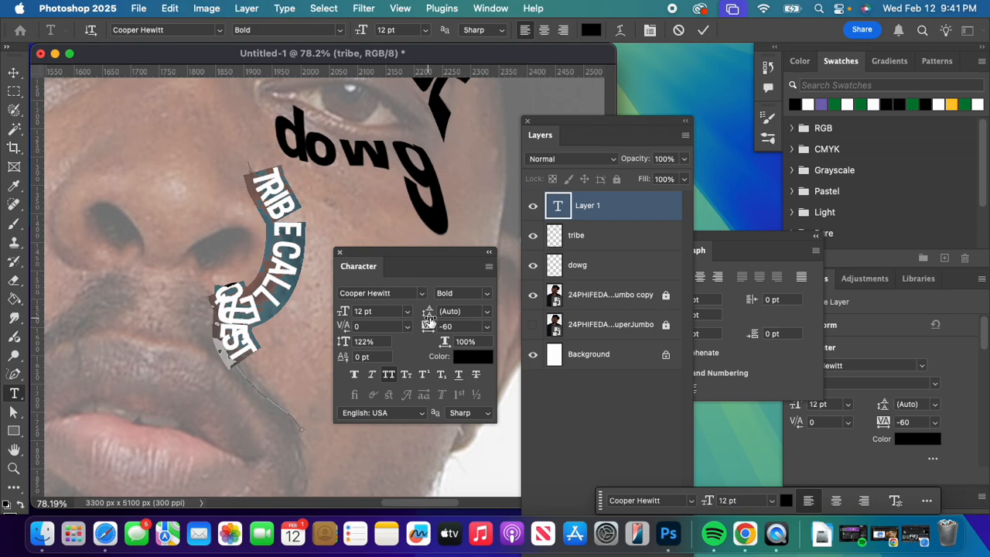
drag(429, 328, 416, 326)
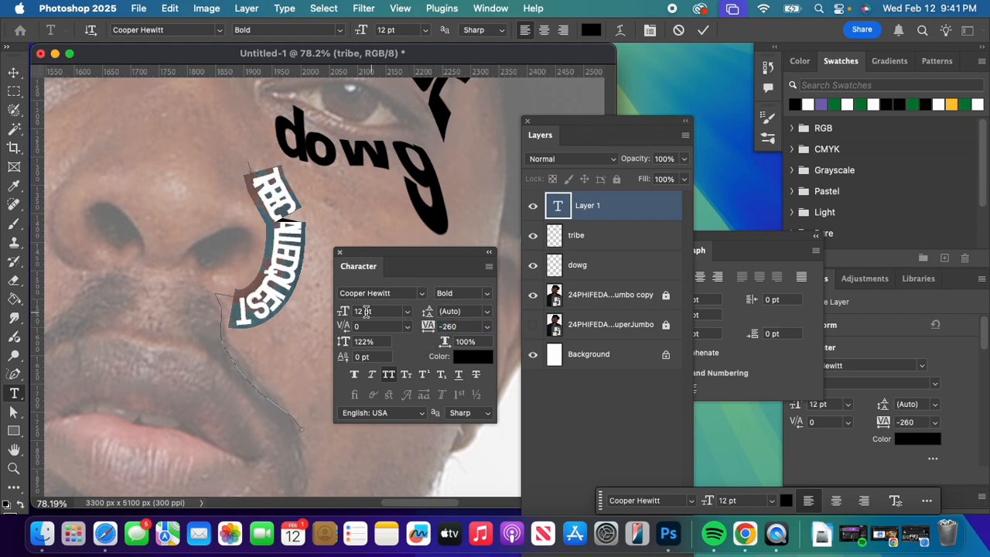
drag(344, 311, 338, 311)
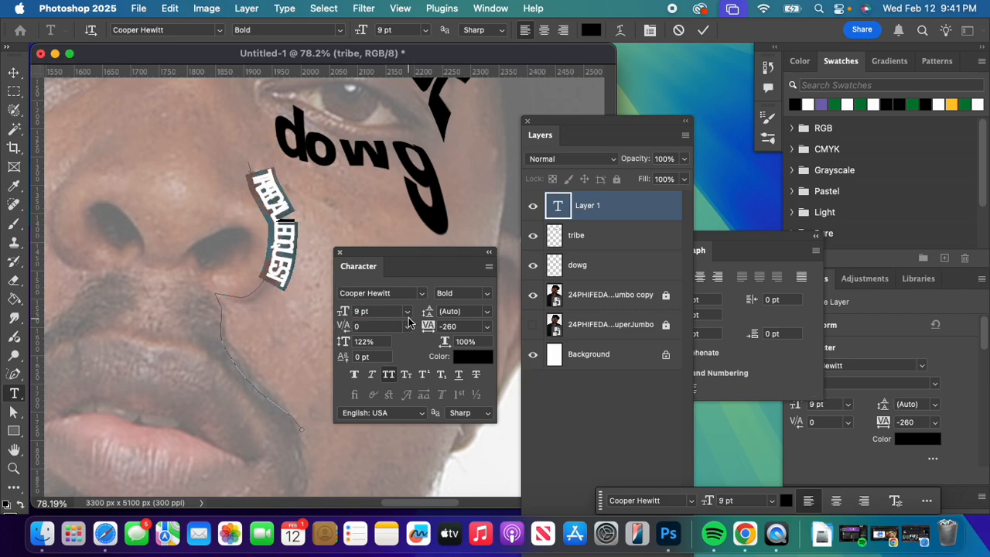
drag(430, 327, 435, 327)
Append repeated "jhg" filler letters after "QUEST" to fill the path down the mustache, and commit the text
click(222, 308)
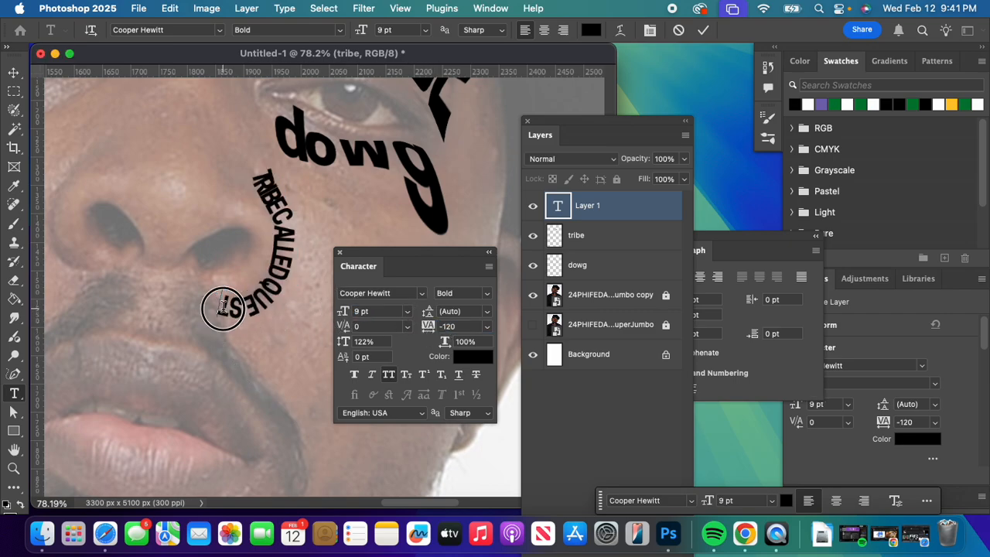
text(HGHGHGHGHG)
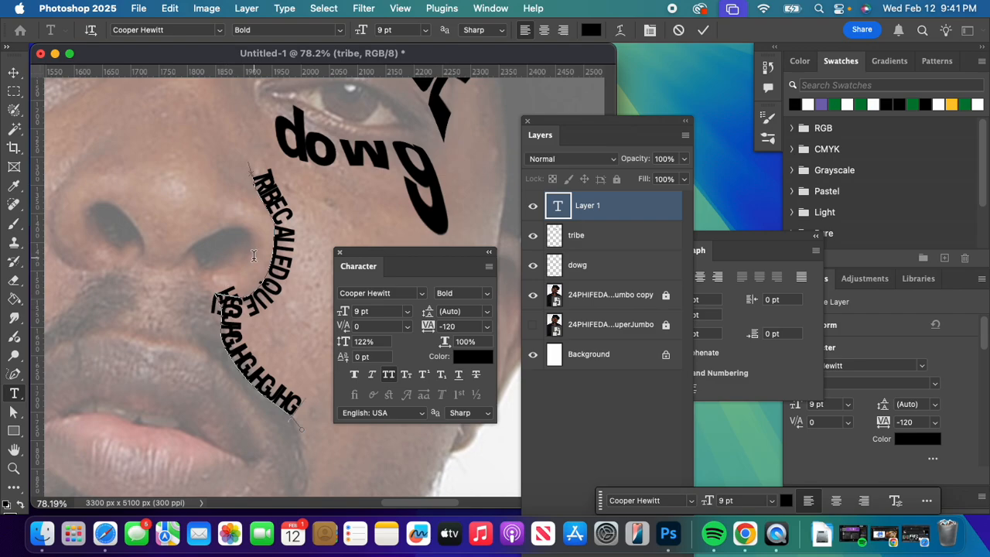
click(701, 29)
Rasterize the "tribe called quest" path text layer
right_click(628, 204)
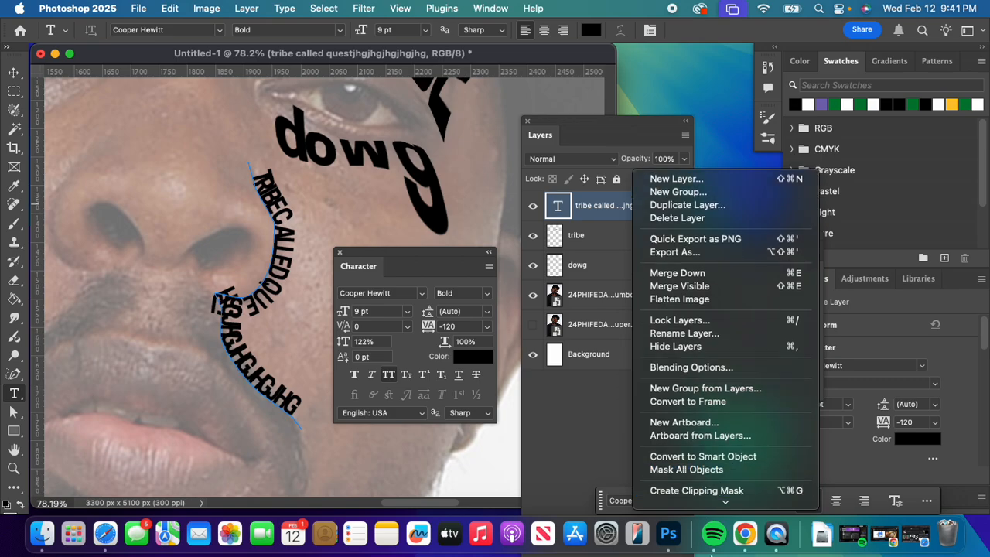
scroll(696, 464, down, 5)
click(684, 445)
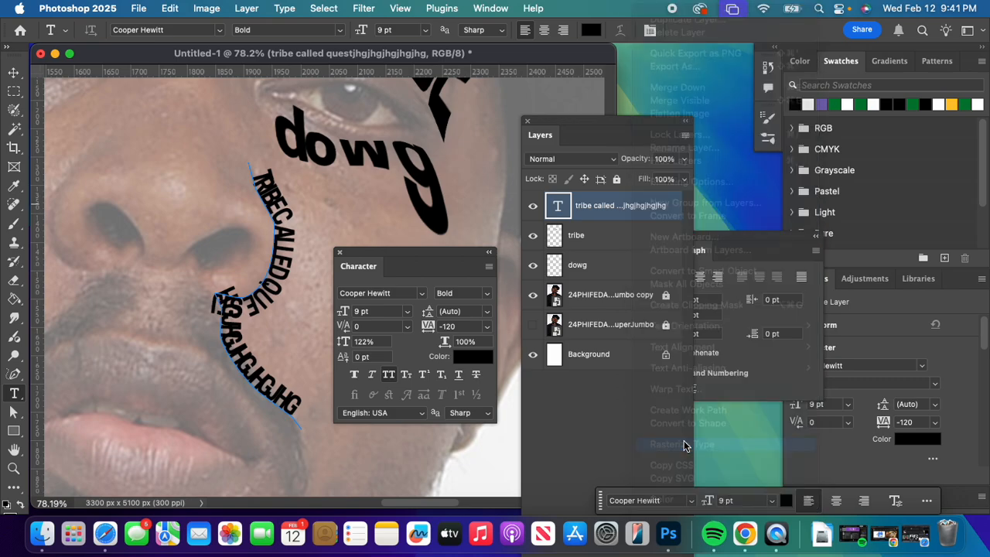
Warp the rasterized path text, pulling its upper inner corner toward the nose bridge and its middle outward to the cheek, and commit
click(169, 8)
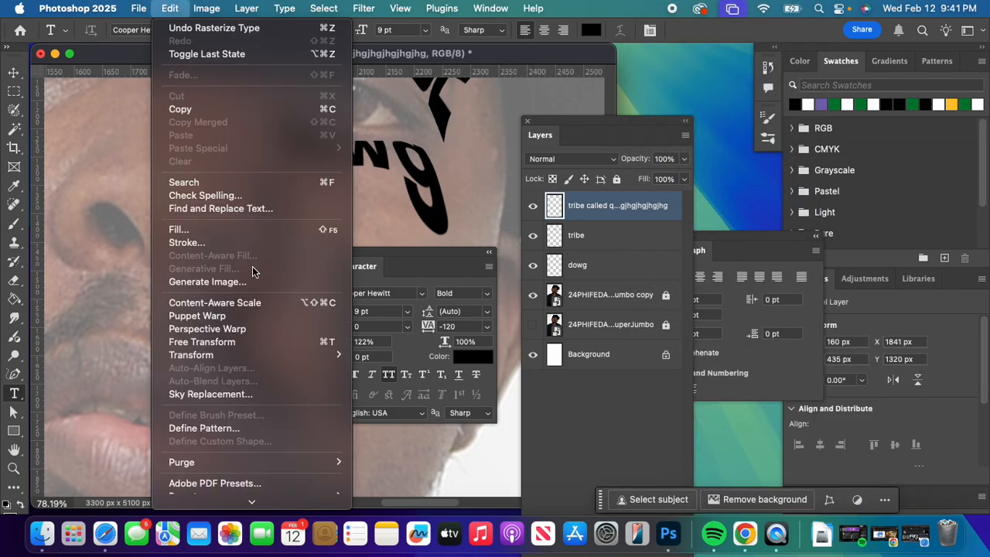
click(276, 343)
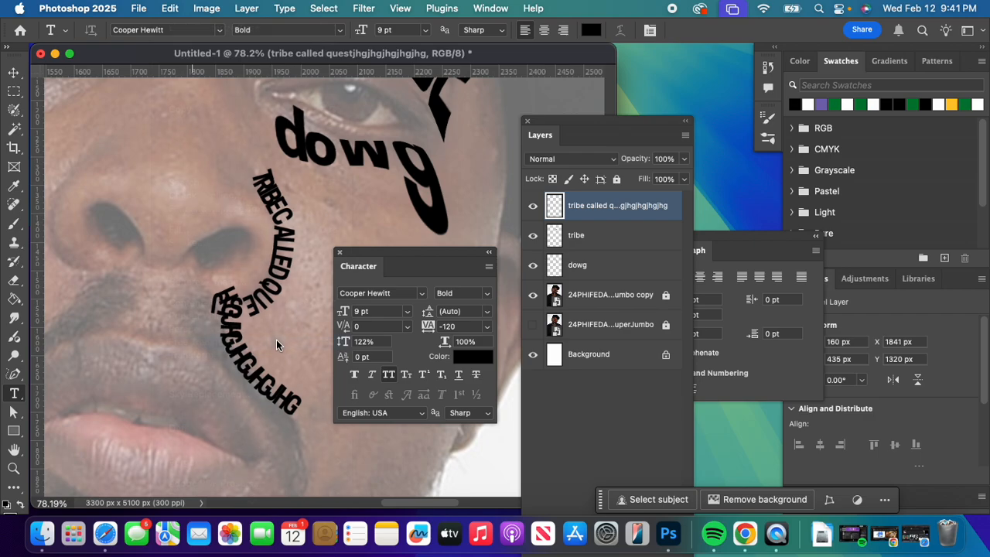
right_click(271, 277)
click(290, 260)
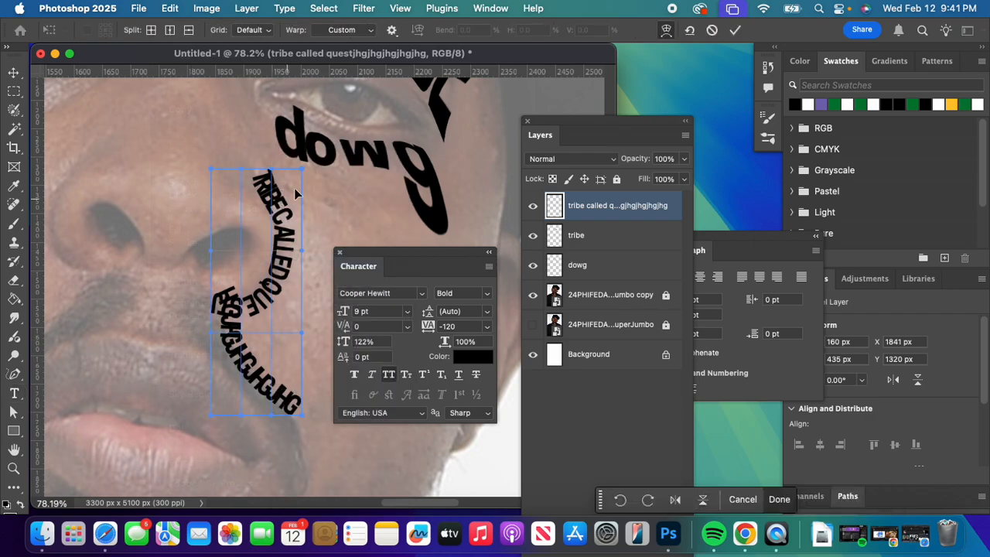
drag(294, 144, 304, 172)
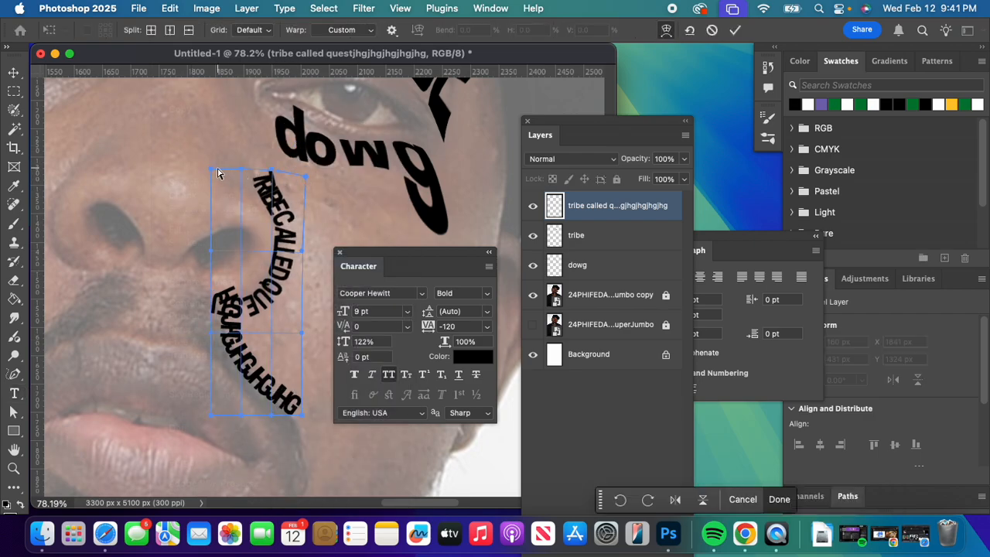
drag(210, 167, 191, 121)
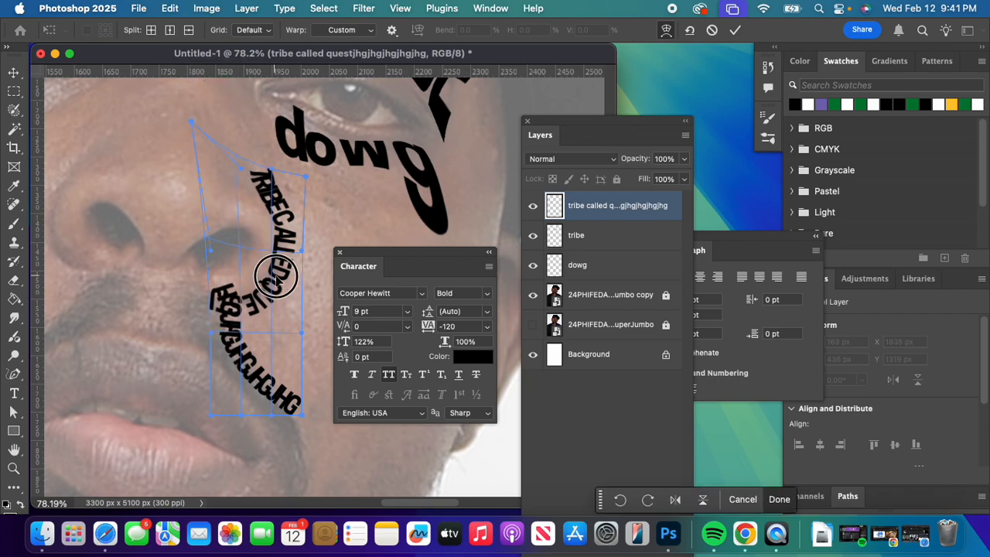
drag(275, 274, 298, 268)
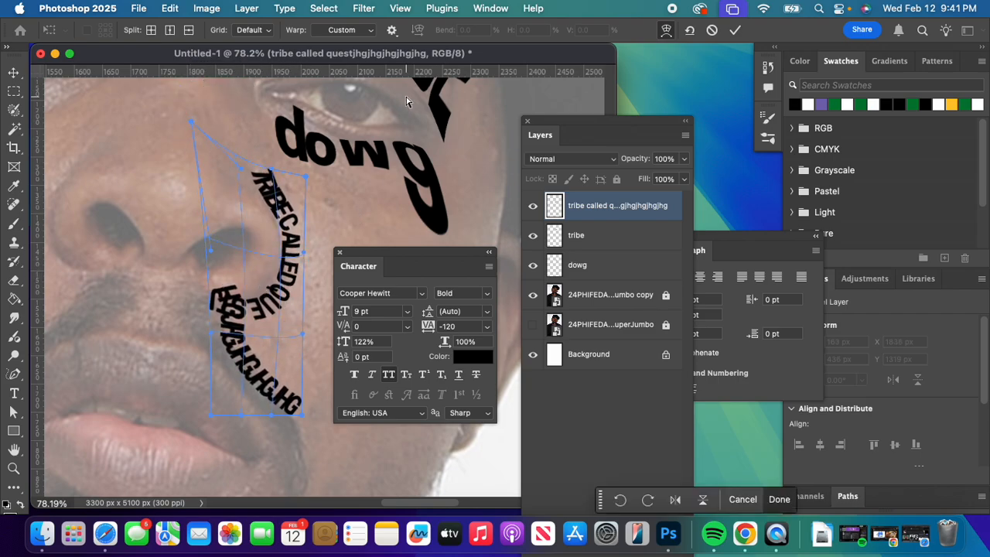
click(736, 30)
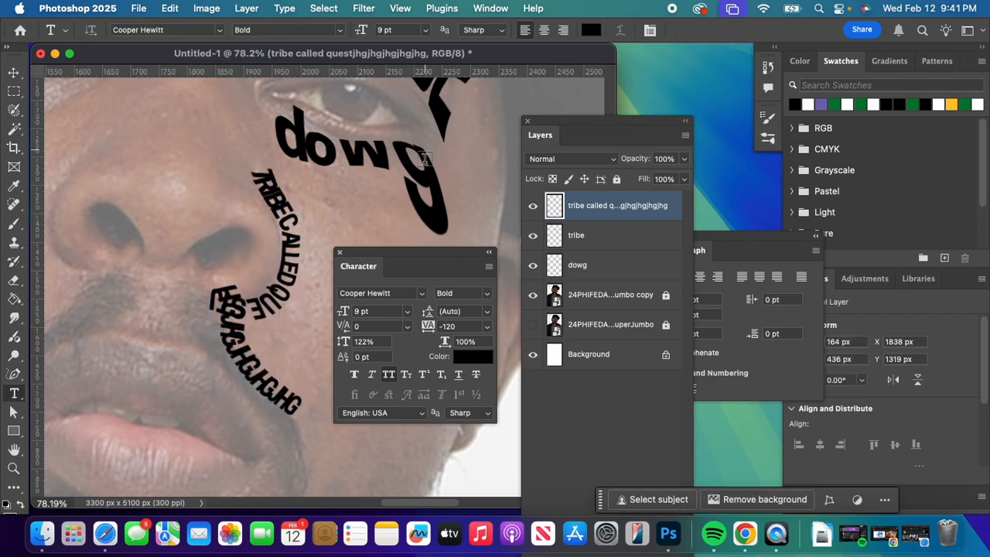